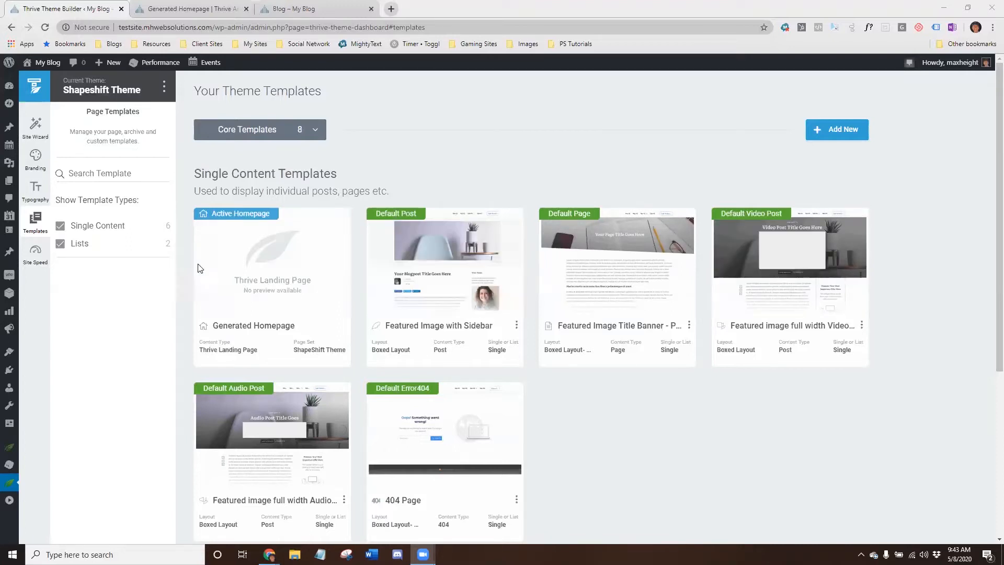
# - Open the Generated Homepage template in the landing page editor
pyautogui.moveTo(317, 474)
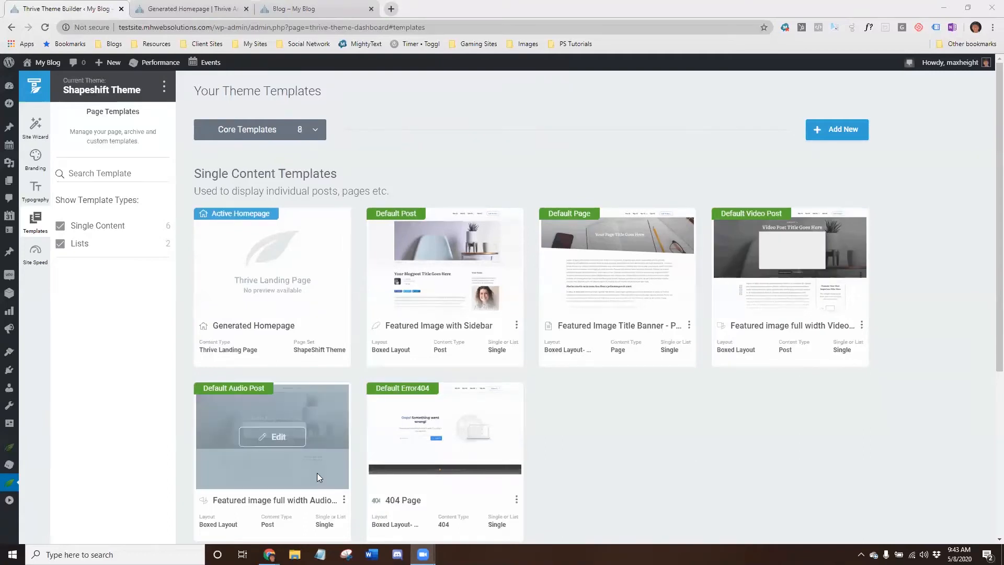
pyautogui.moveTo(218, 251)
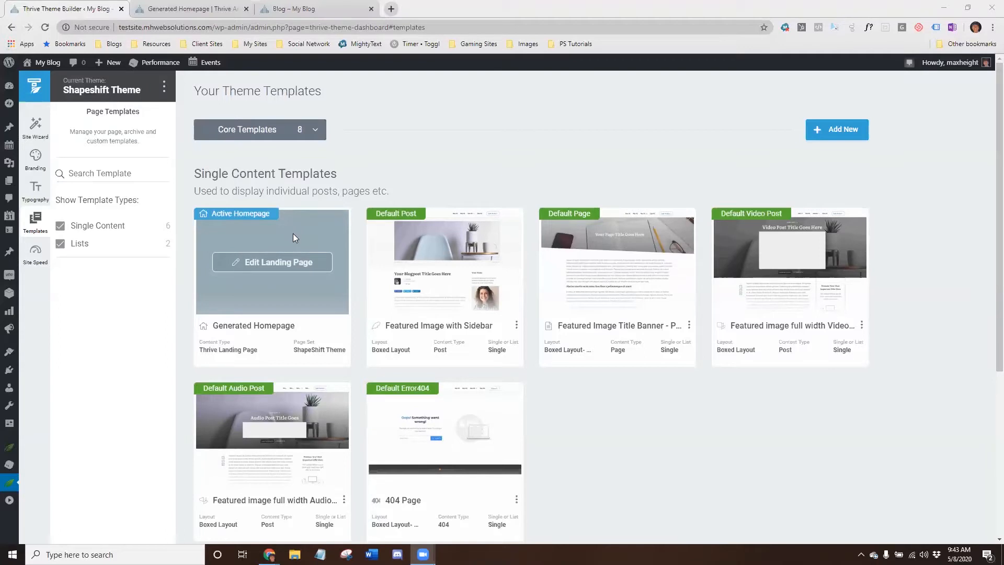
pyautogui.click(256, 267)
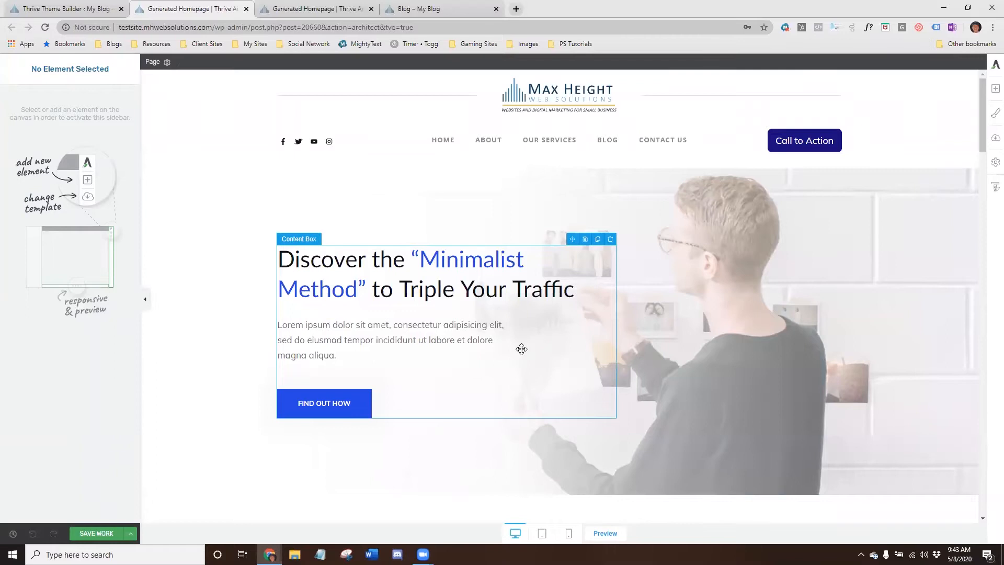
# - Review the homepage, select the header, and briefly enter and leave its edit mode
pyautogui.scroll(-7, 750, 327)
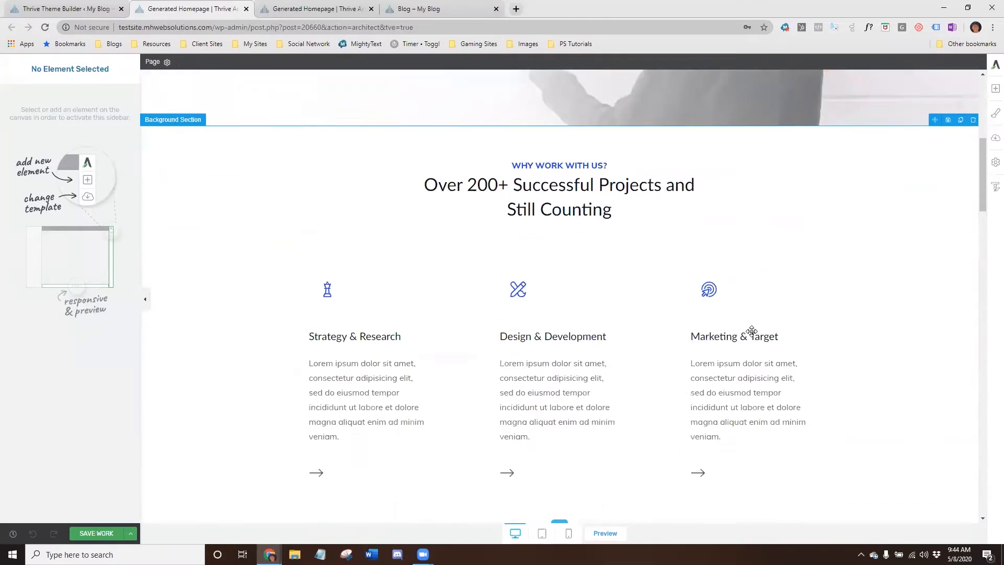
pyautogui.scroll(-15, 751, 330)
pyautogui.scroll(9, 751, 331)
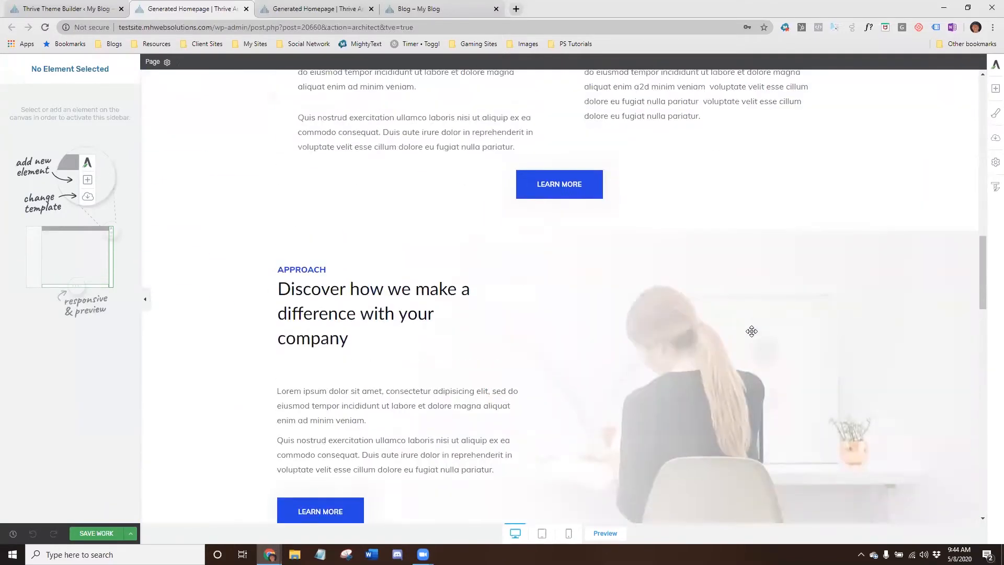
pyautogui.scroll(8, 751, 330)
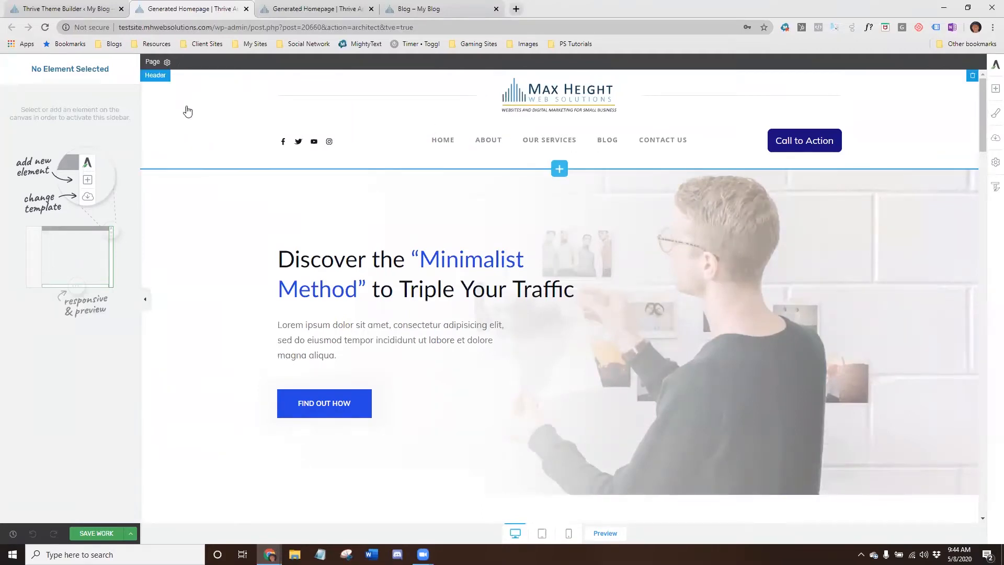
pyautogui.click(259, 120)
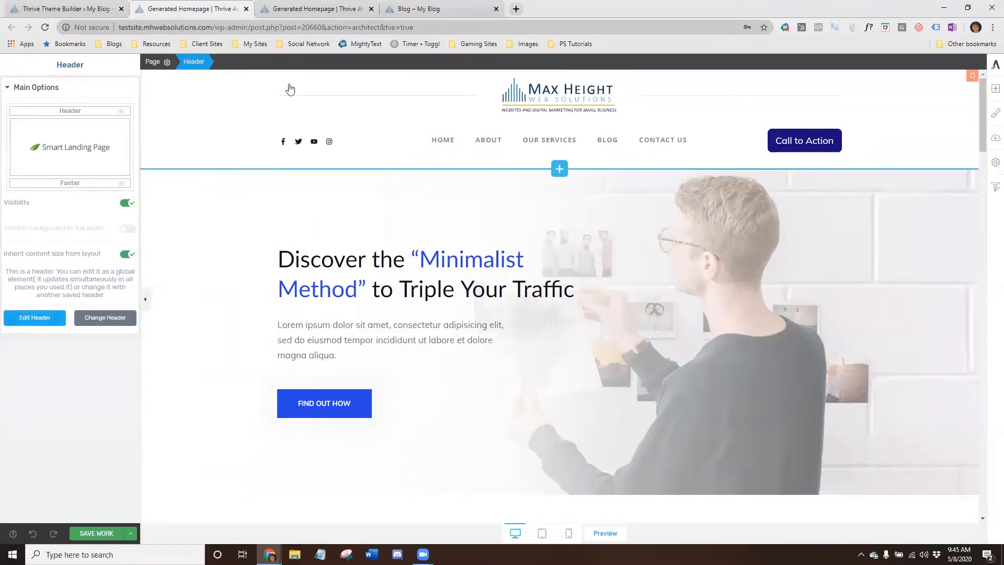
pyautogui.click(25, 320)
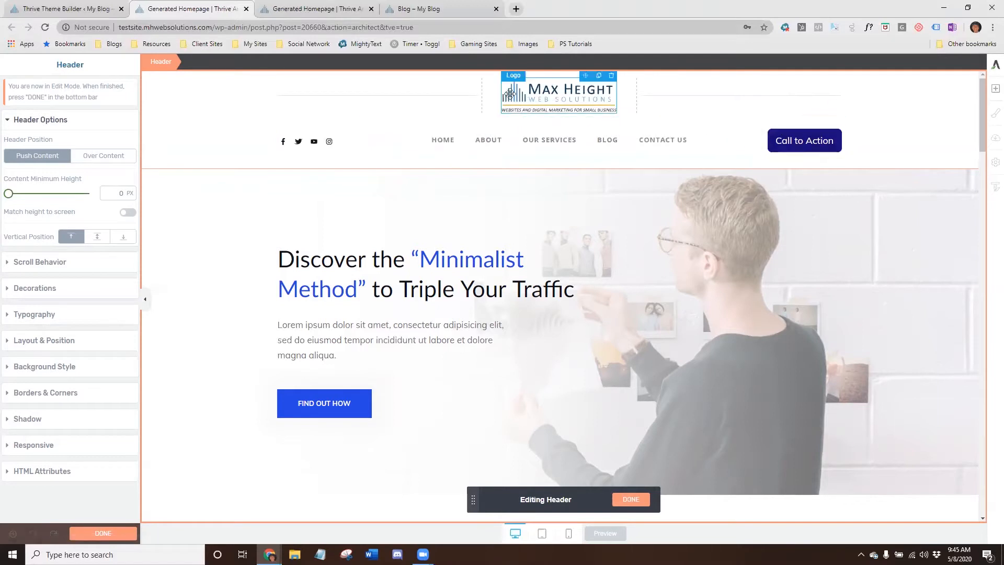
pyautogui.click(92, 534)
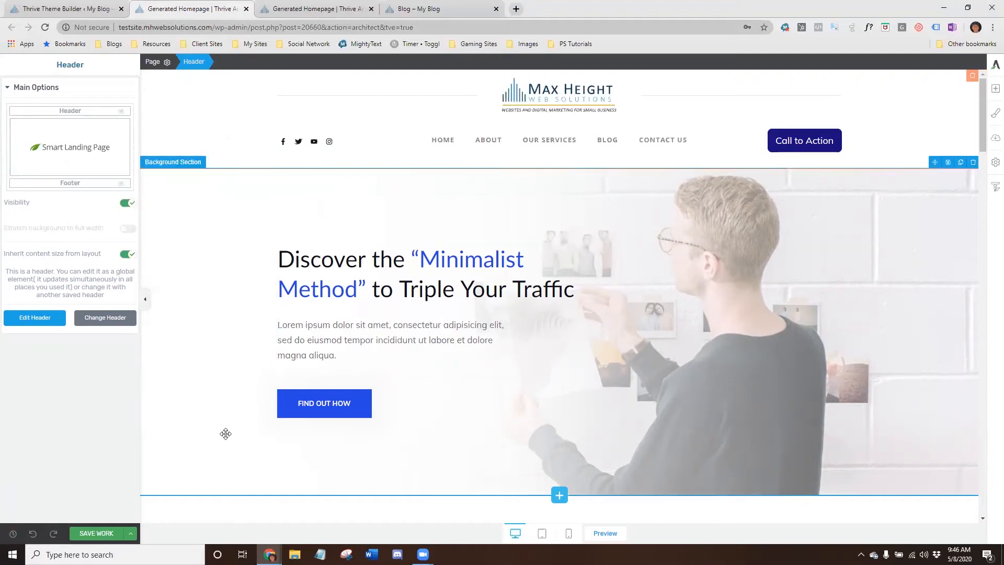
# - Swap the page header for a different saved header from the header library
pyautogui.click(101, 319)
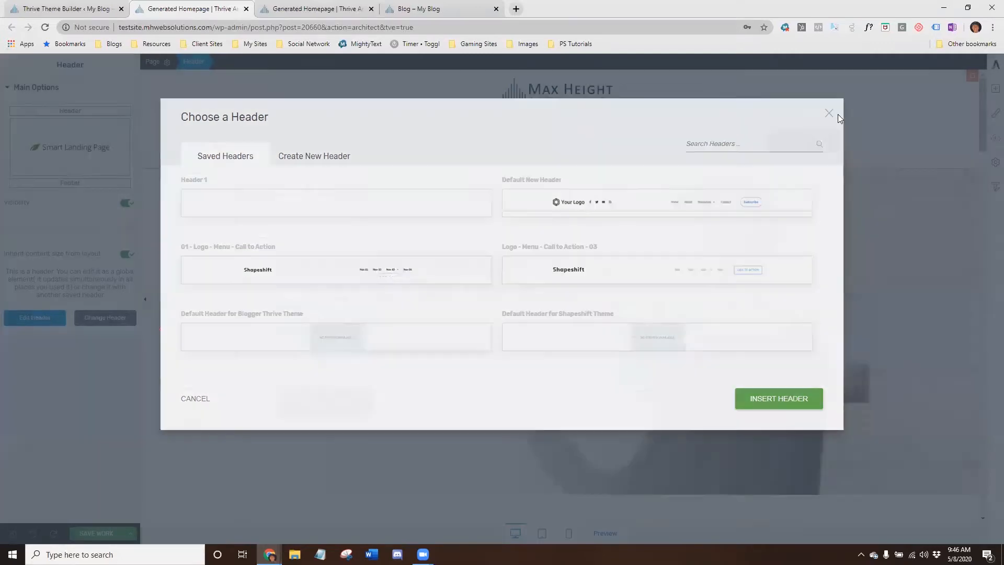
pyautogui.click(838, 117)
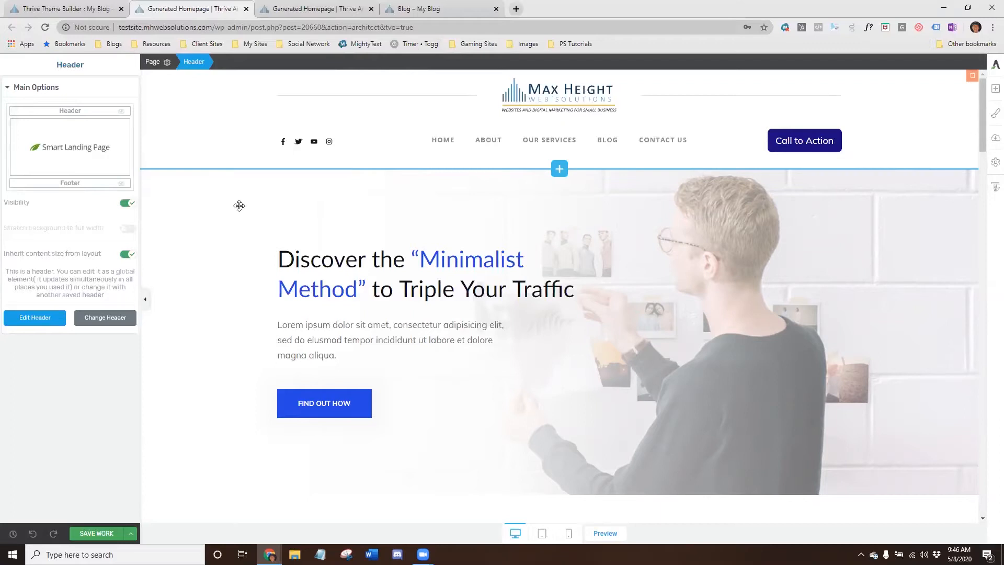
pyautogui.click(106, 320)
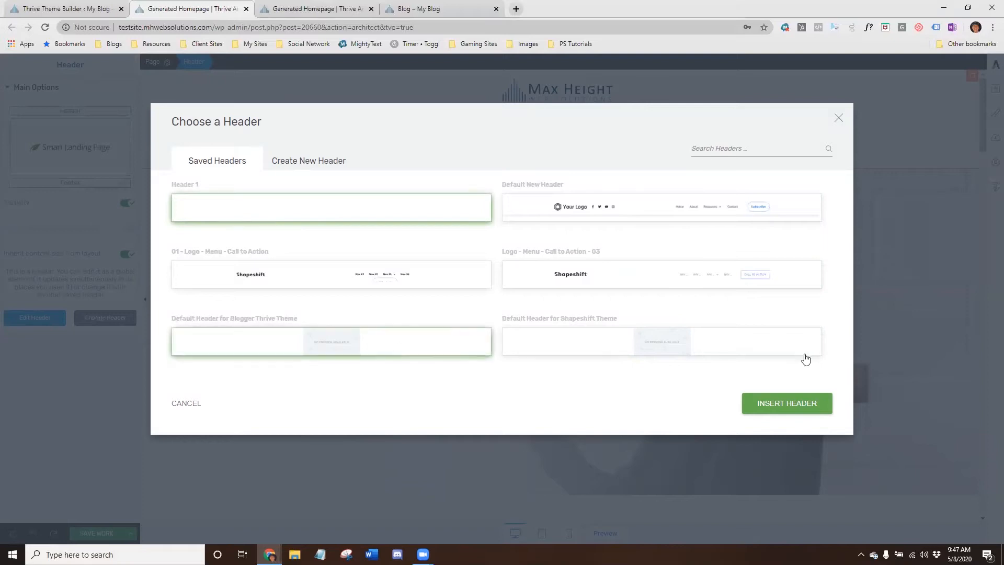
pyautogui.click(798, 407)
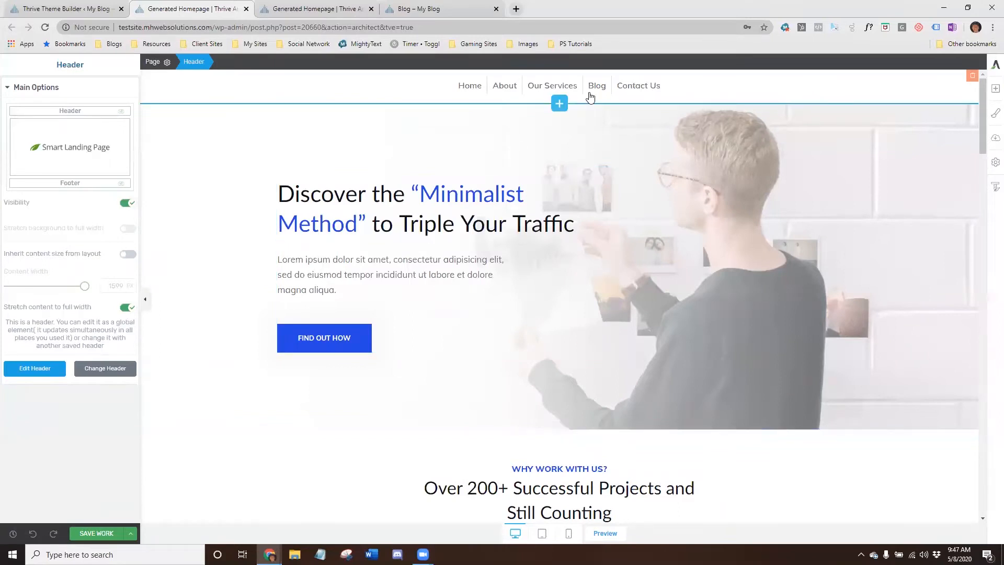
# - Replace the header with the Default New Header
pyautogui.click(102, 370)
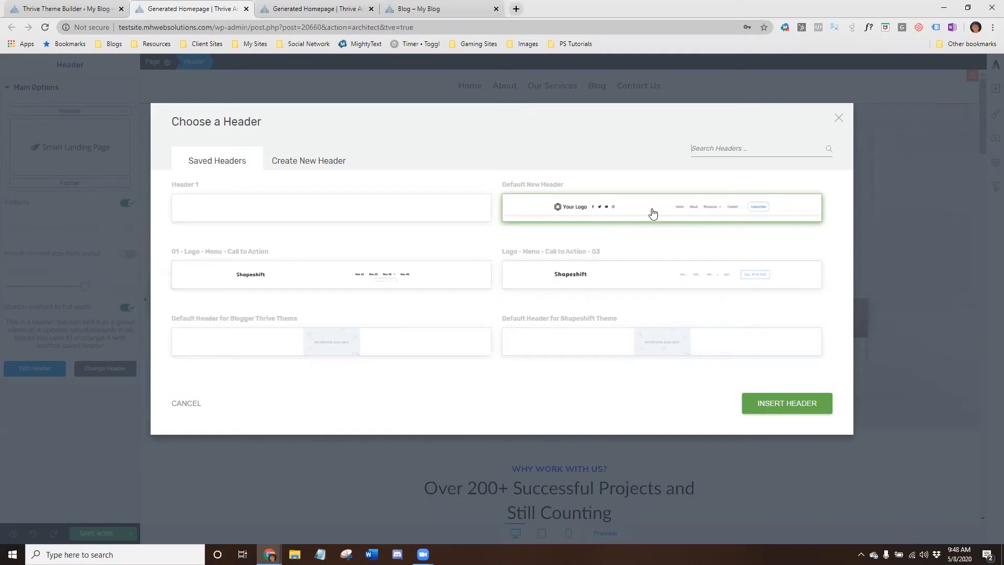
pyautogui.click(769, 401)
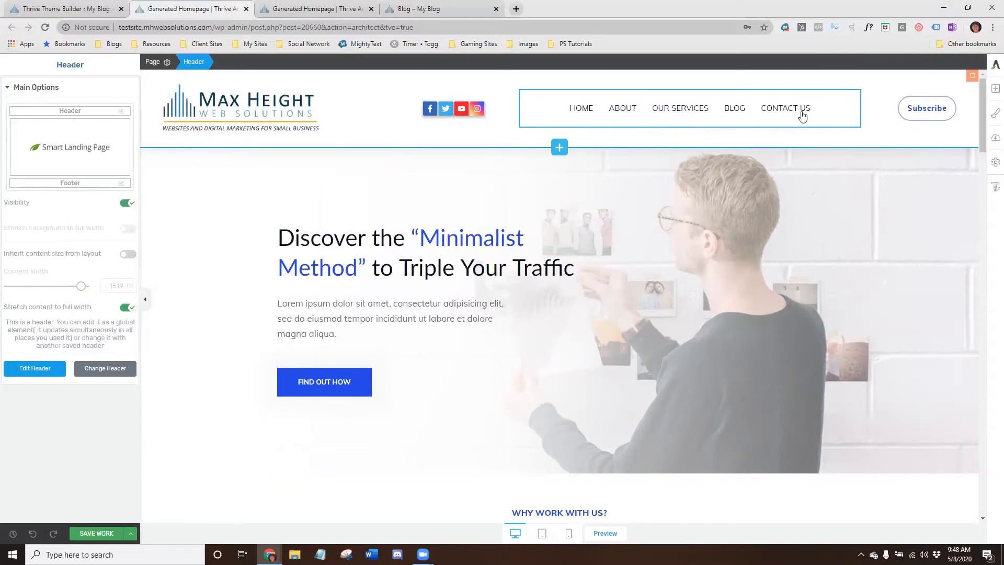
# - Enter header edit mode and delete the Subscribe button together with its empty column
pyautogui.click(36, 369)
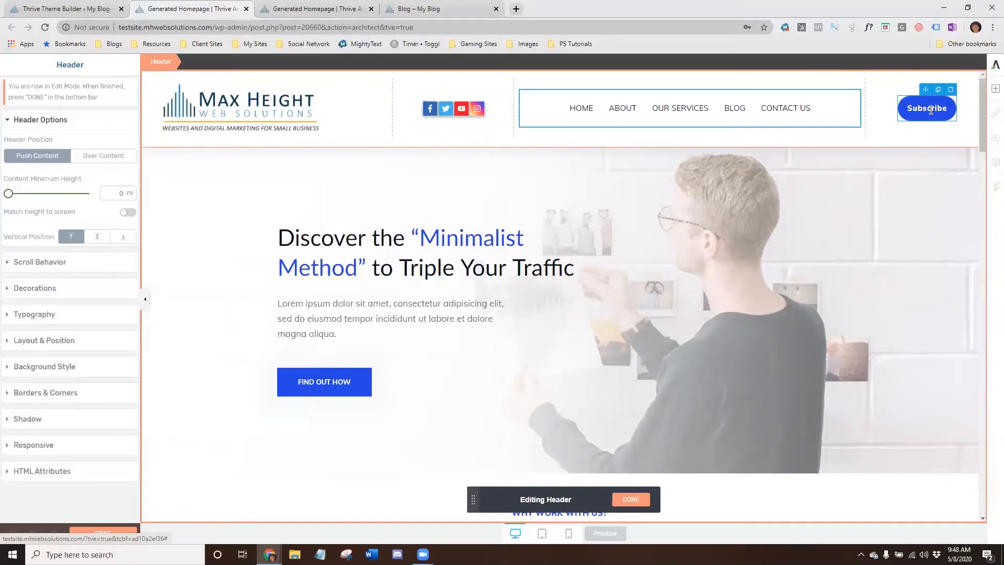
pyautogui.click(951, 90)
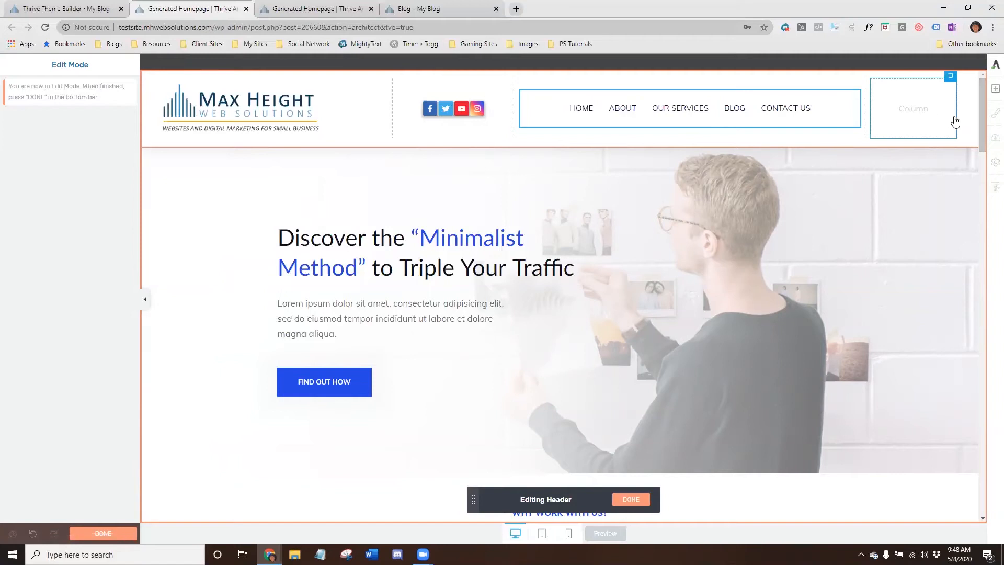
pyautogui.click(951, 78)
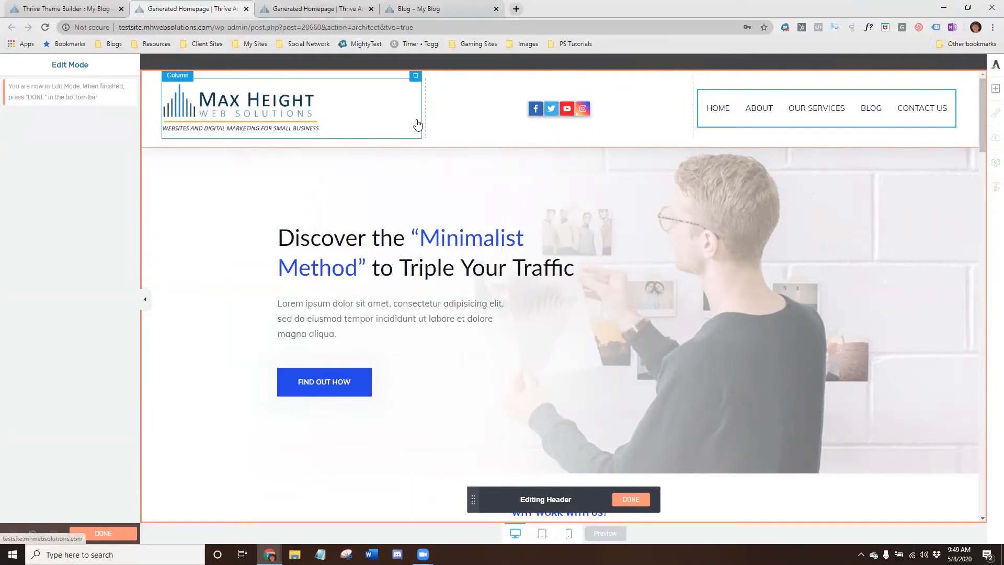
# - Resize the header columns so the social icons column is narrow and the menu column wider
pyautogui.moveTo(425, 111); pyautogui.dragTo(352, 111)
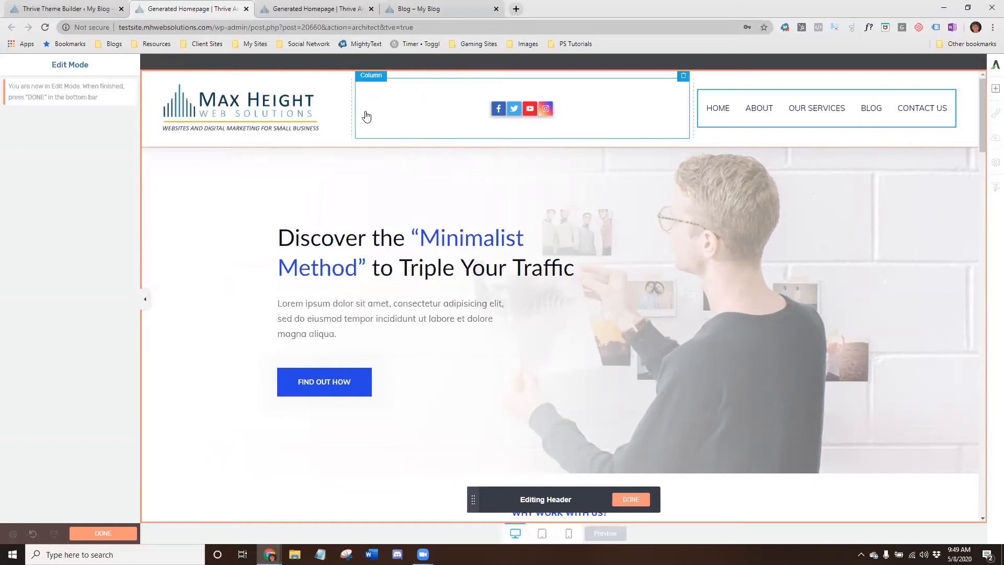
pyautogui.click(463, 114)
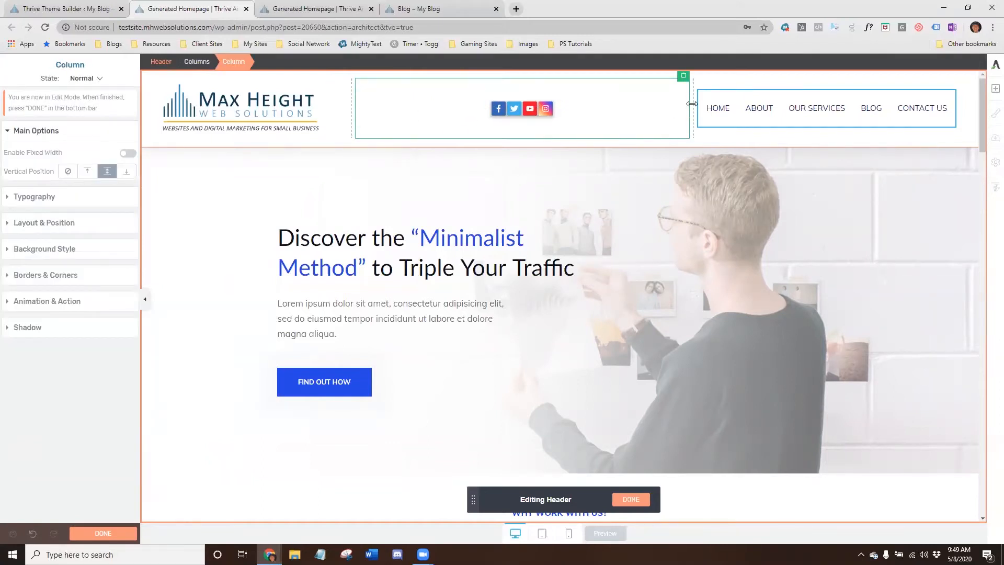
pyautogui.moveTo(690, 104); pyautogui.dragTo(454, 114)
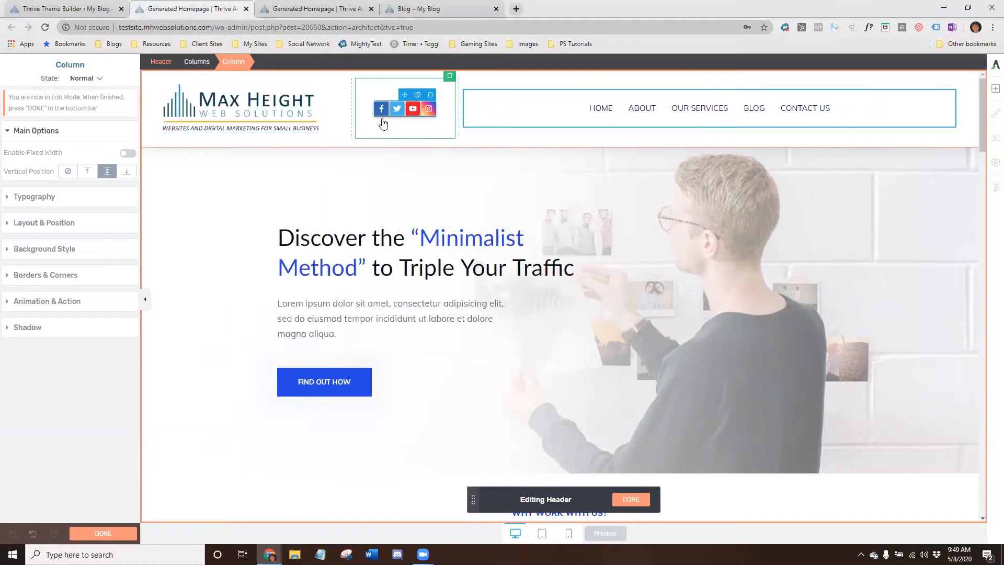
pyautogui.moveTo(351, 104); pyautogui.dragTo(332, 104)
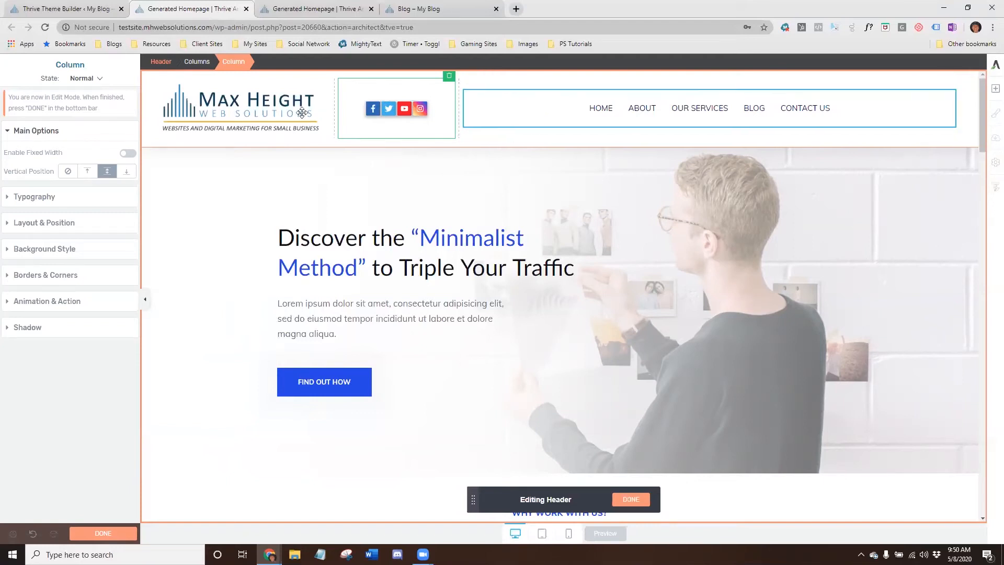
# - Try a dark blue background color on the navigation menu, then cancel it
pyautogui.click(600, 109)
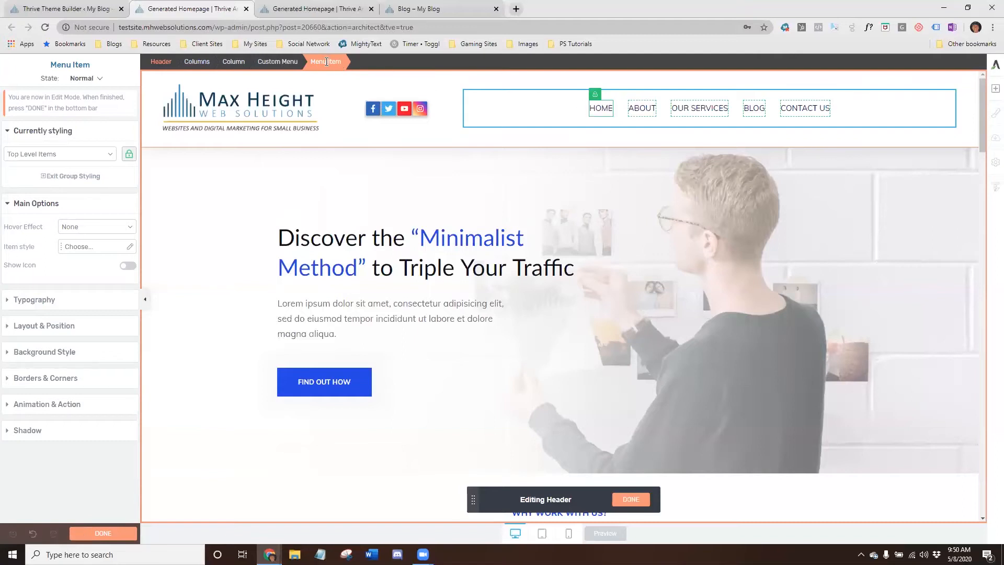
pyautogui.click(270, 64)
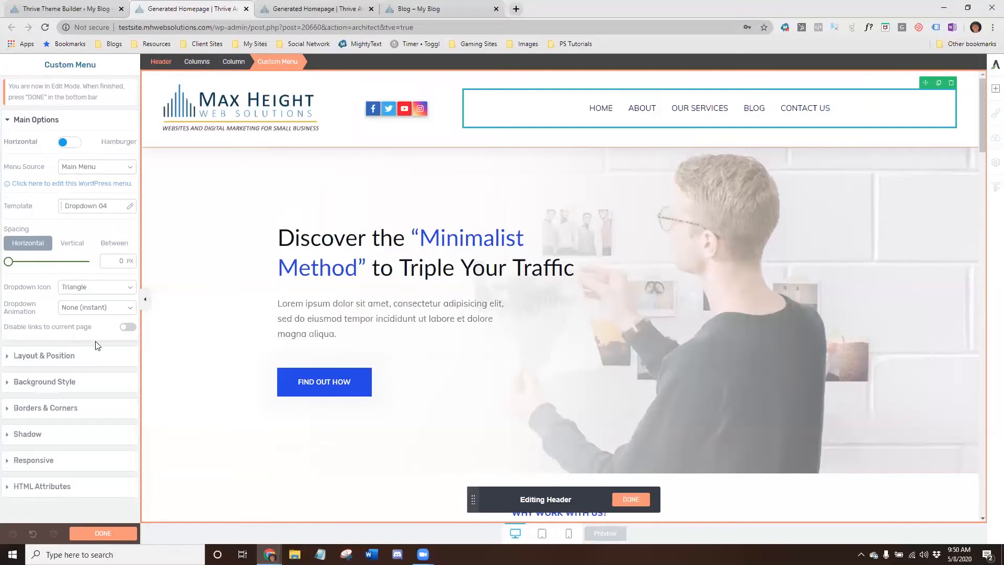
pyautogui.click(55, 382)
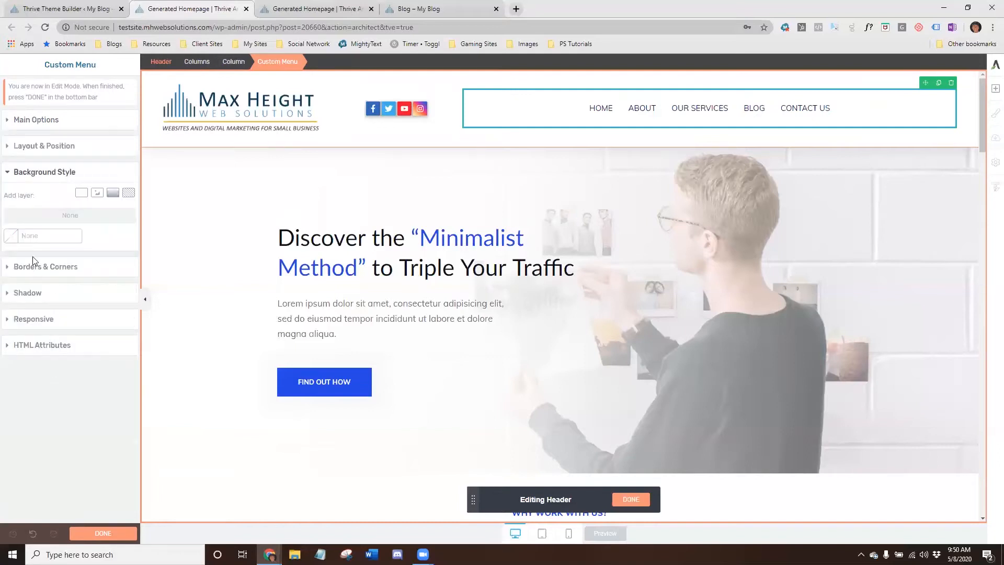
pyautogui.click(11, 236)
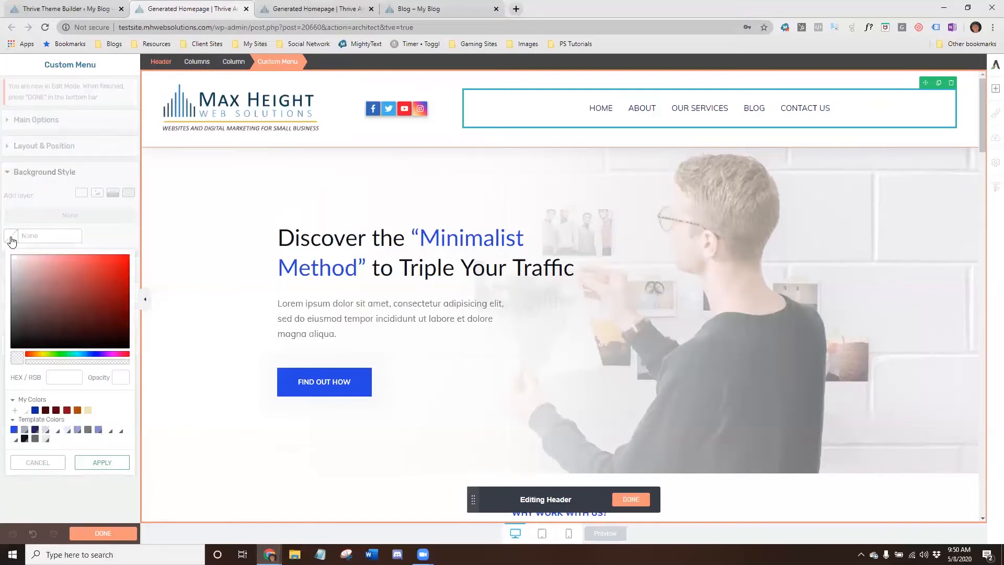
pyautogui.click(34, 412)
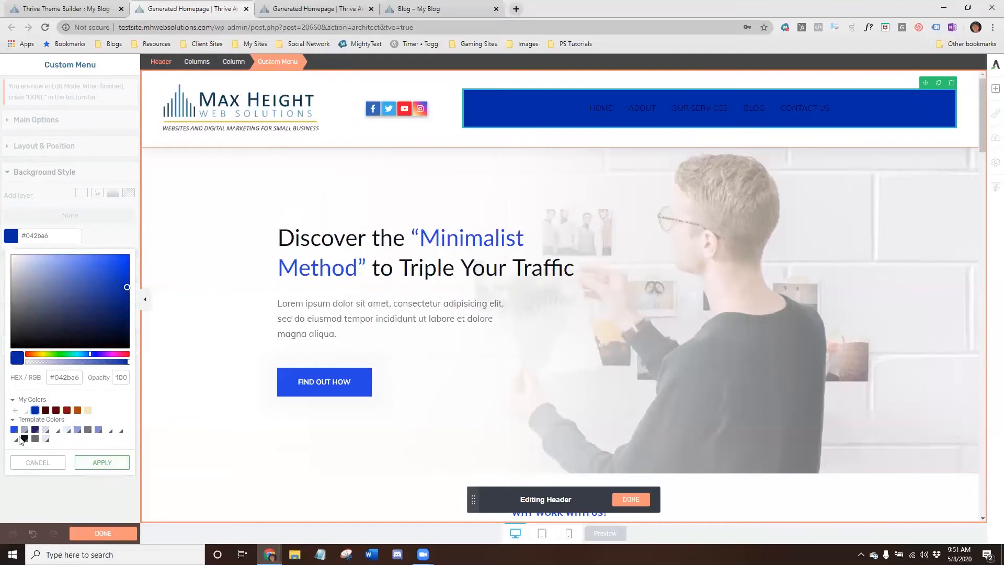
pyautogui.click(24, 463)
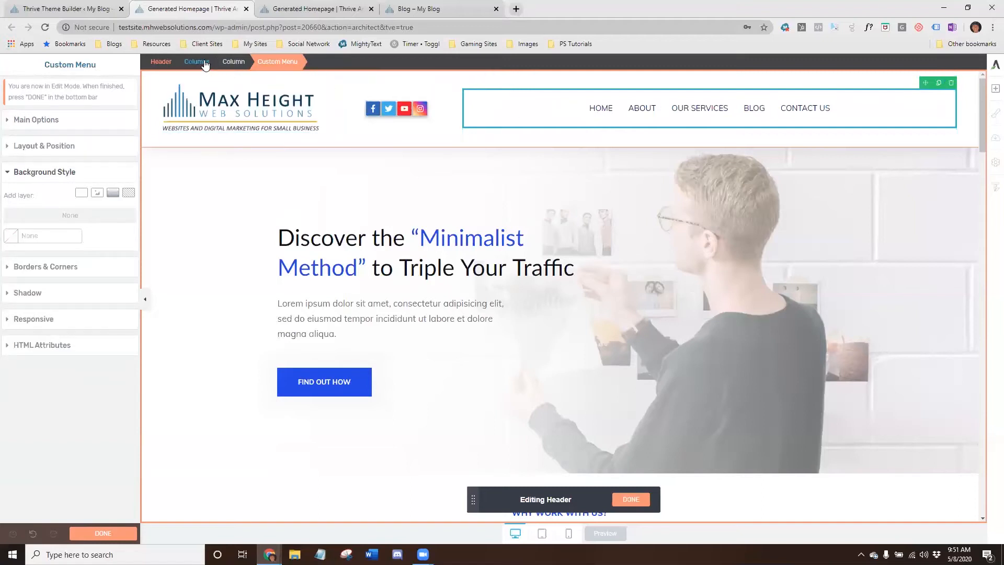
# - Set the header's background color to #f2e3b3
pyautogui.click(168, 62)
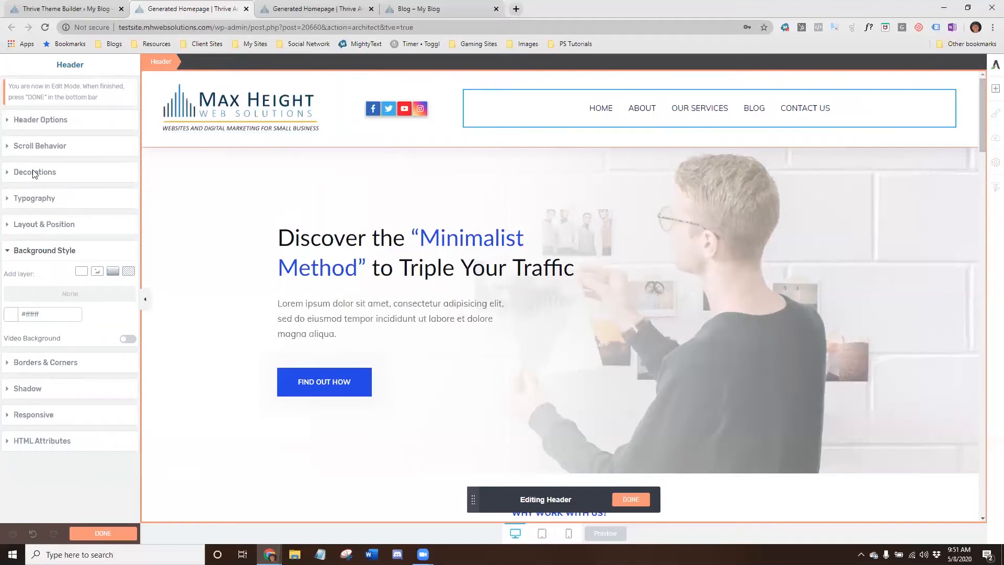
pyautogui.click(9, 317)
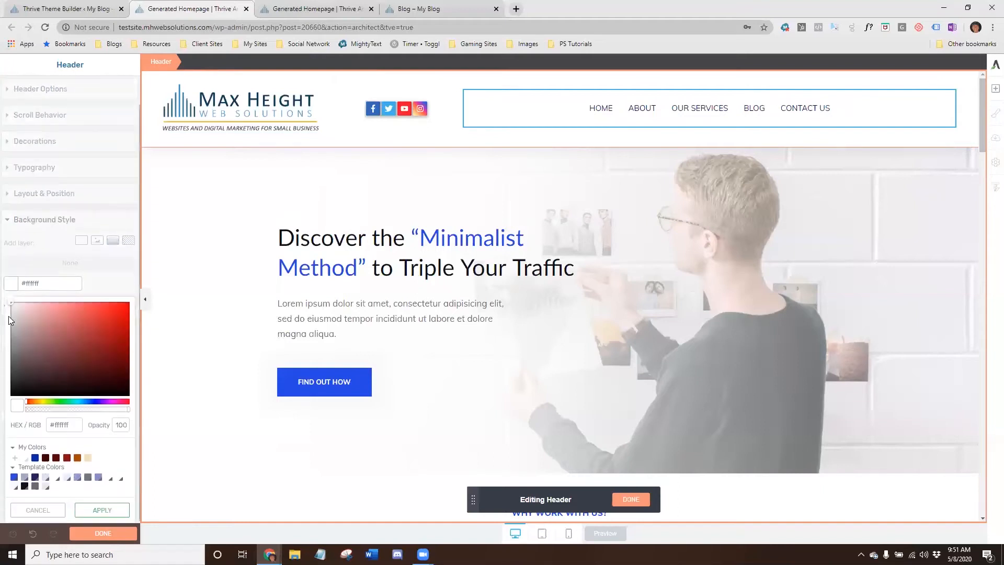
pyautogui.click(88, 457)
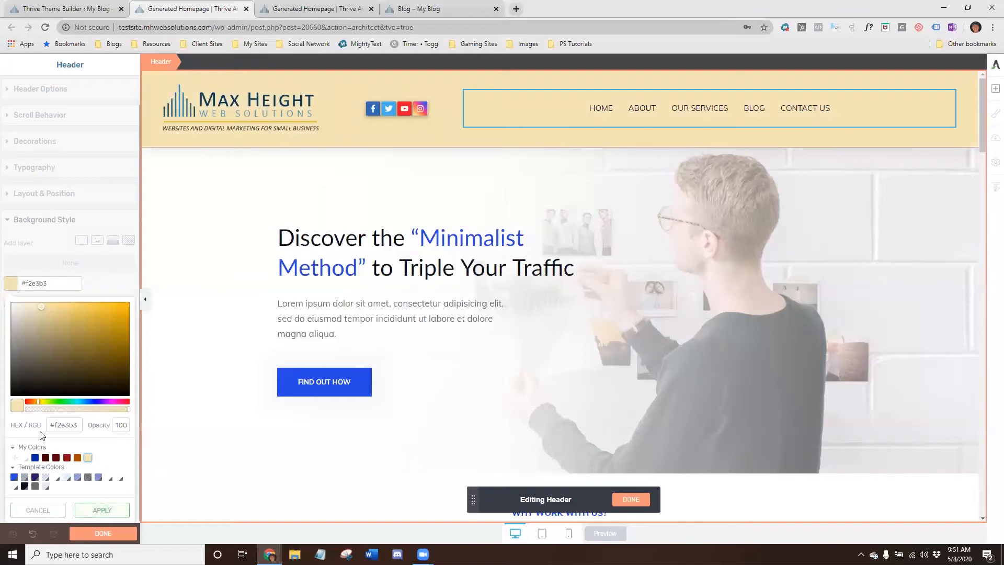
pyautogui.click(91, 509)
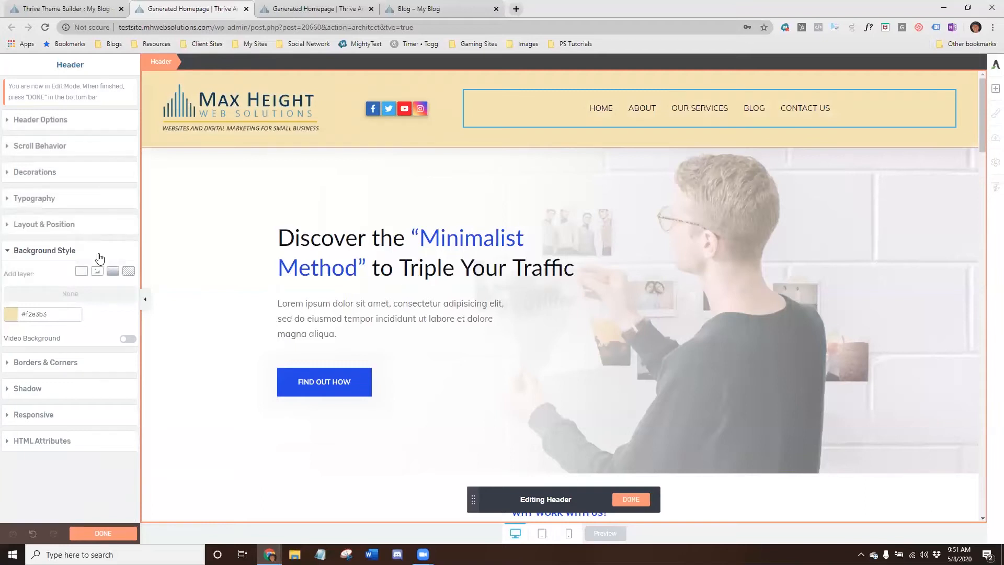
# - Preview several background patterns on the header, then cancel the pattern layer
pyautogui.click(129, 272)
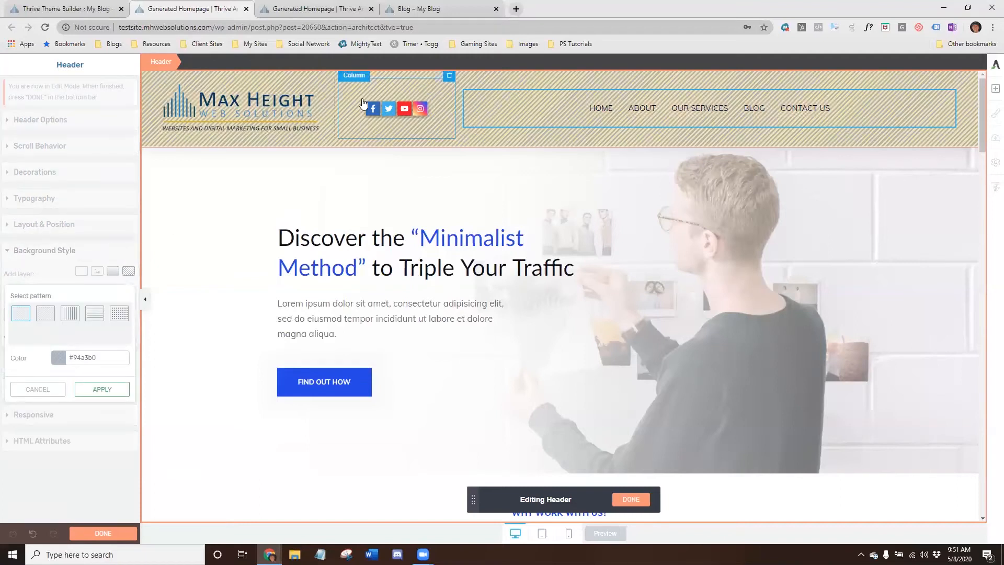
pyautogui.click(45, 317)
pyautogui.click(72, 316)
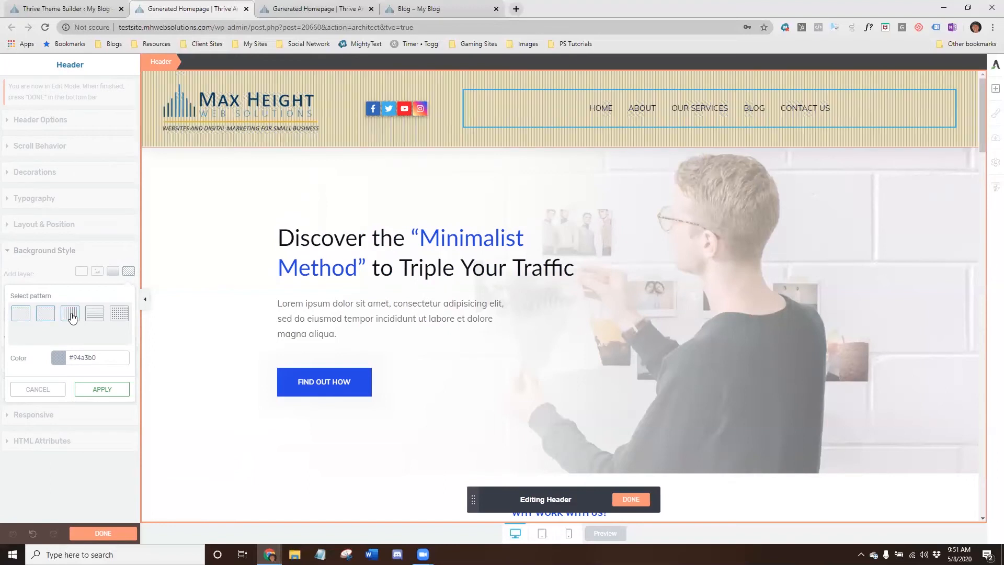
pyautogui.click(94, 316)
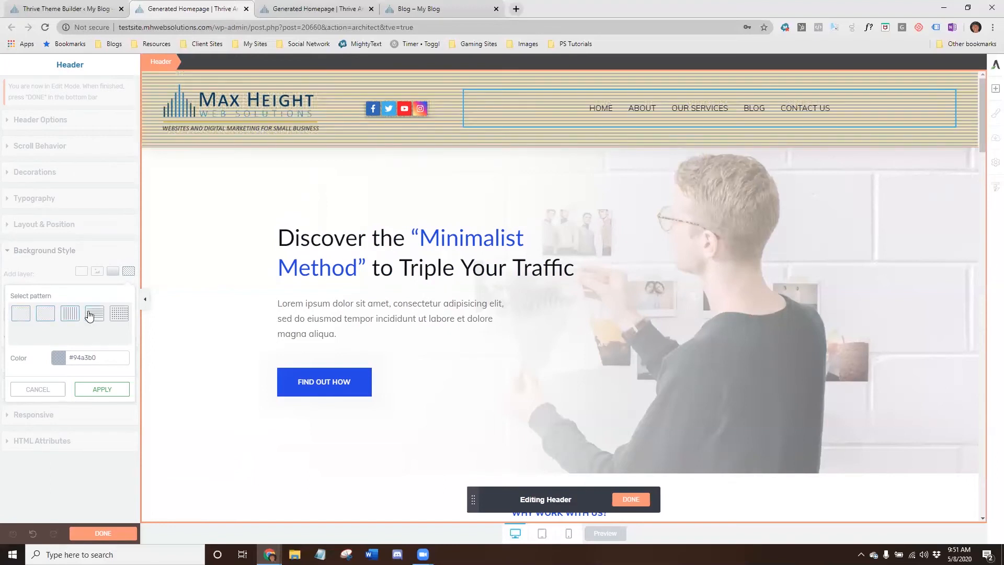
pyautogui.click(118, 316)
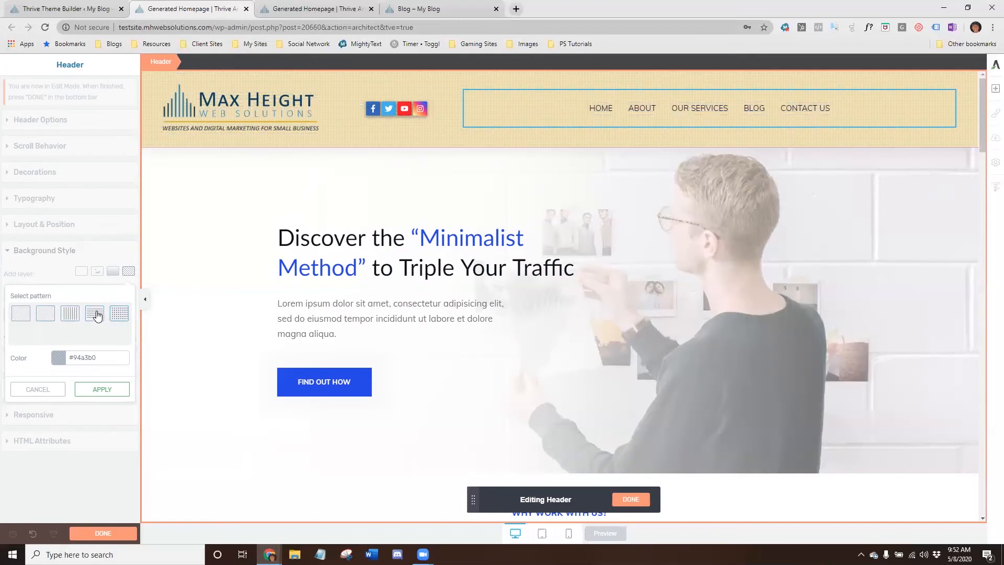
pyautogui.click(97, 315)
pyautogui.click(118, 316)
pyautogui.click(38, 389)
# - Try a red linear gradient background on the header, then cancel it
pyautogui.click(112, 270)
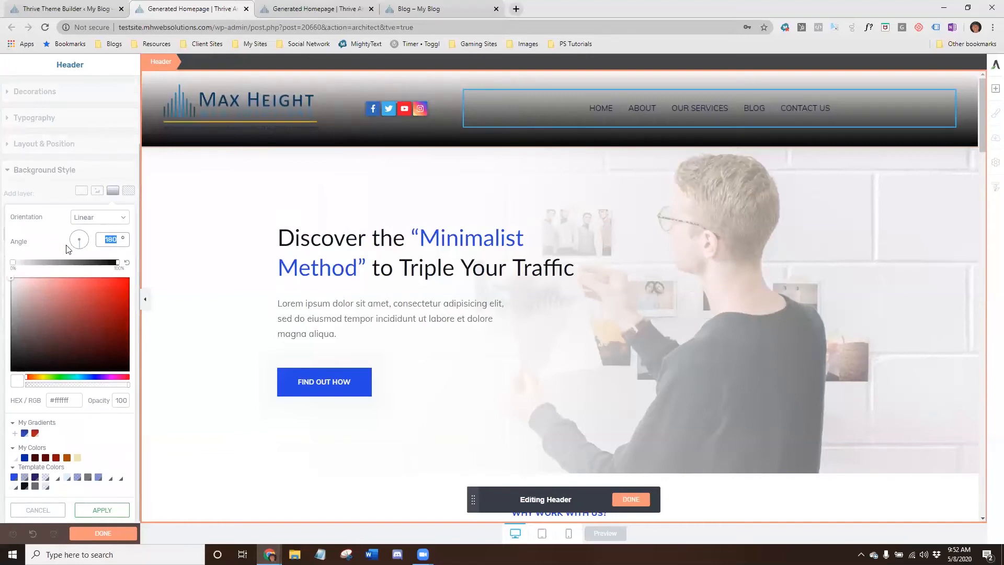
pyautogui.click(117, 261)
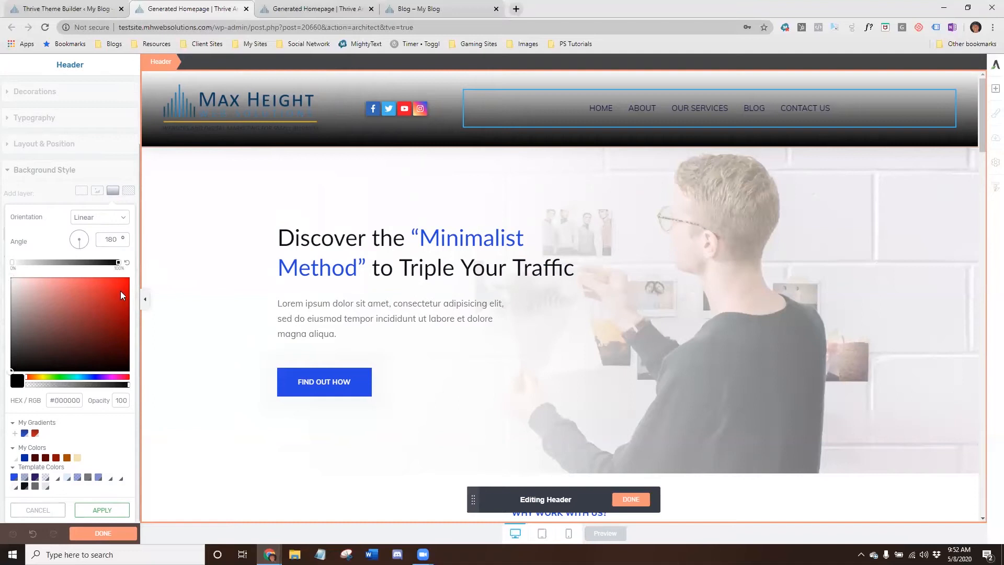
pyautogui.click(121, 286)
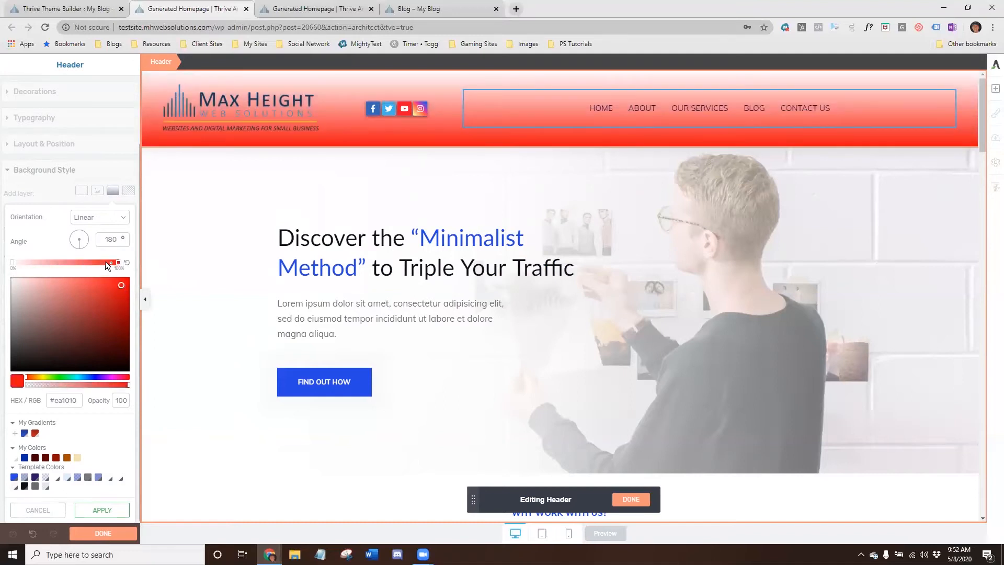
pyautogui.moveTo(102, 260)
pyautogui.mouseDown()
pyautogui.moveTo(30, 261)
pyautogui.moveTo(117, 260)
pyautogui.mouseUp()
pyautogui.moveTo(12, 263)
pyautogui.mouseDown()
pyautogui.moveTo(58, 263)
pyautogui.moveTo(6, 257)
pyautogui.mouseUp()
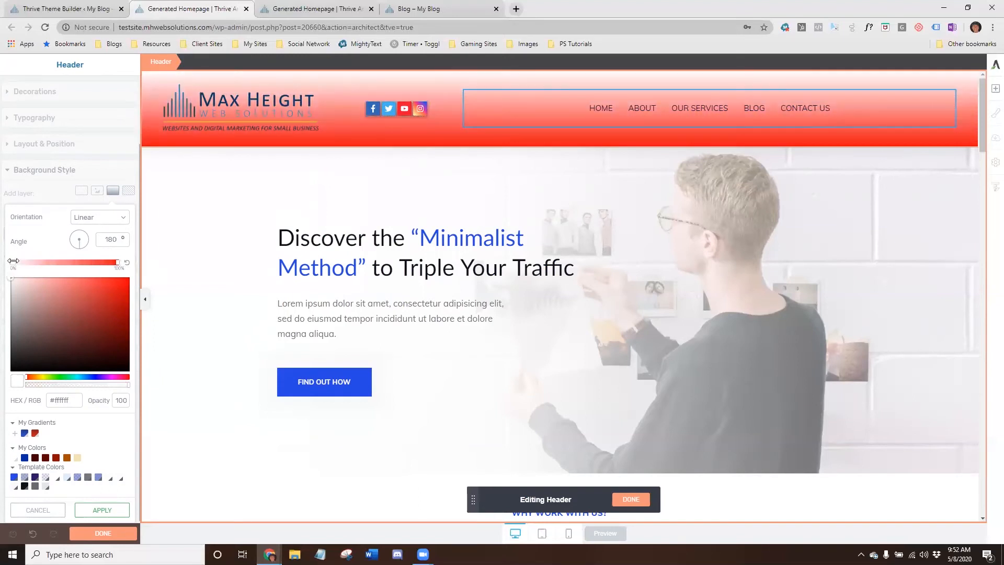
pyautogui.moveTo(80, 294); pyautogui.dragTo(41, 294)
pyautogui.moveTo(34, 296); pyautogui.dragTo(62, 308)
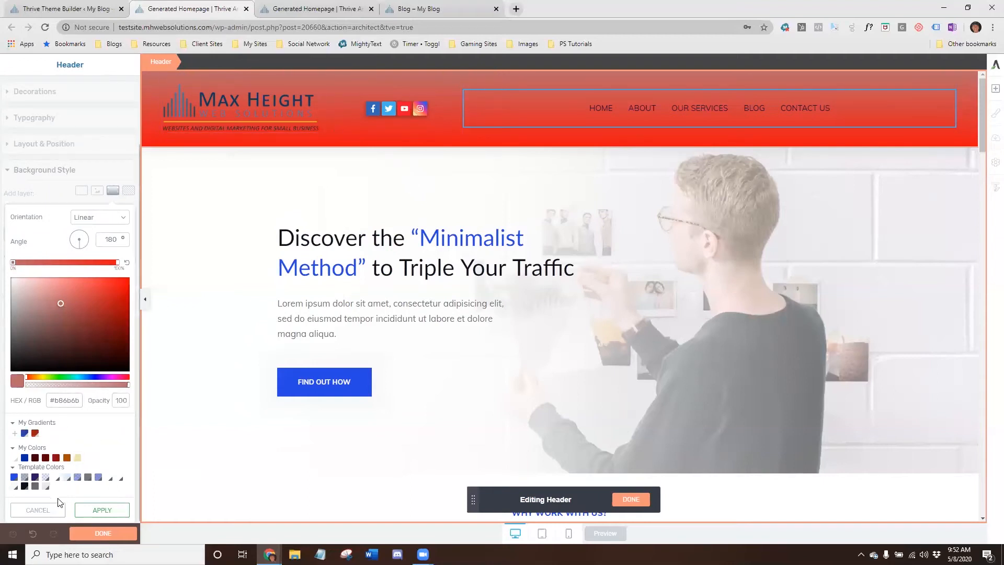
pyautogui.click(49, 510)
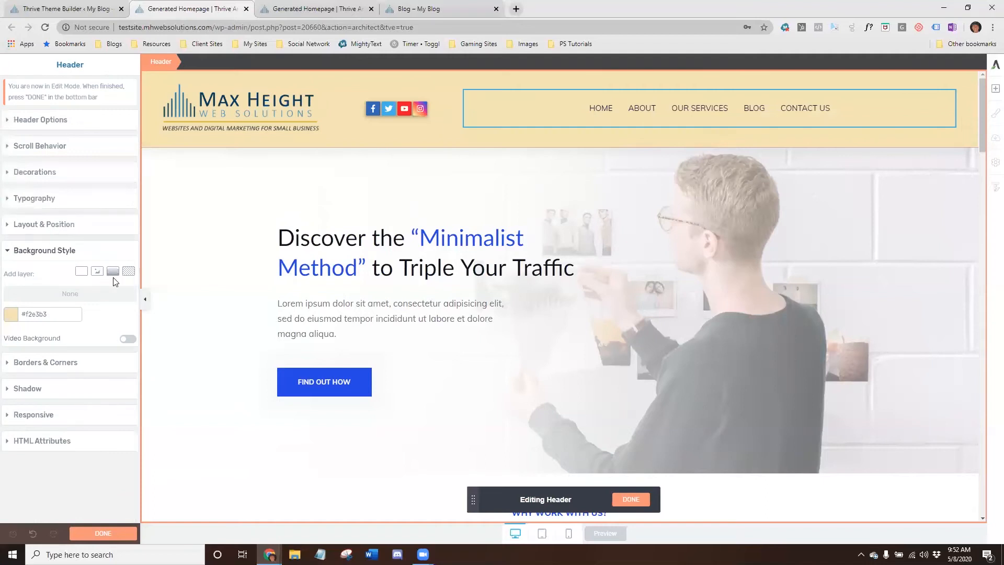
# - Add a background image layer to the header using All-archives_banner at Large 1024 × 128 size
pyautogui.click(97, 271)
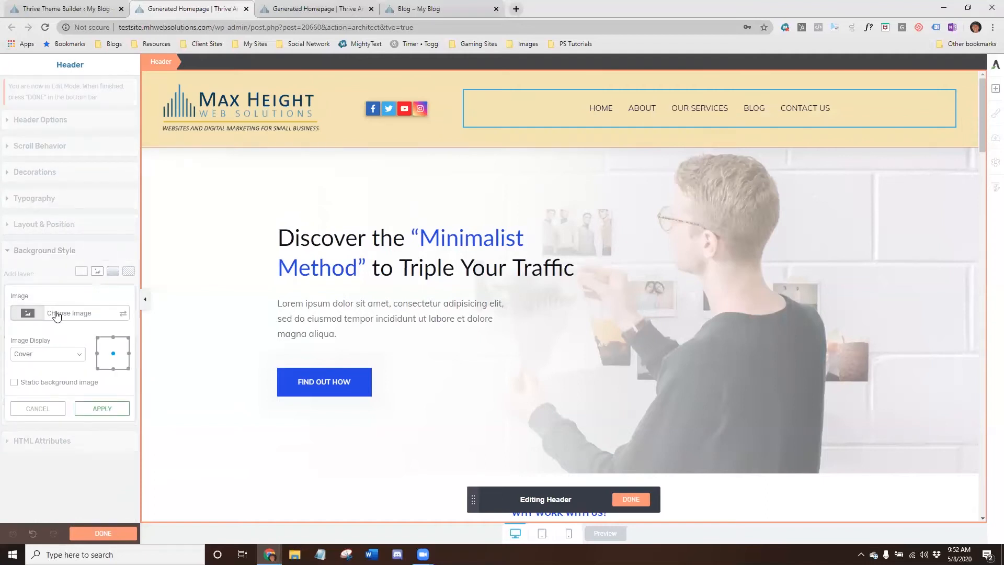
pyautogui.click(57, 314)
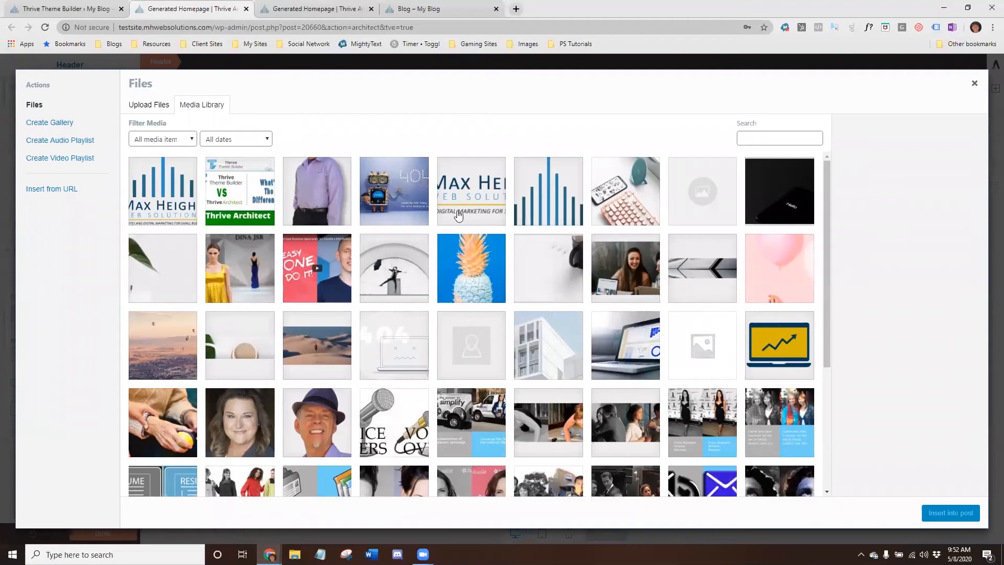
pyautogui.click(704, 272)
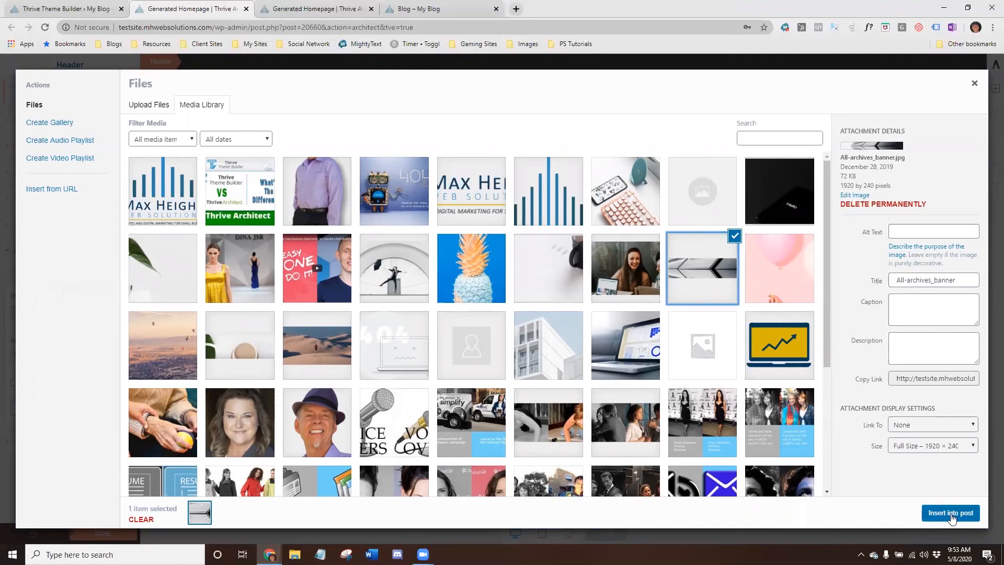
pyautogui.click(938, 445)
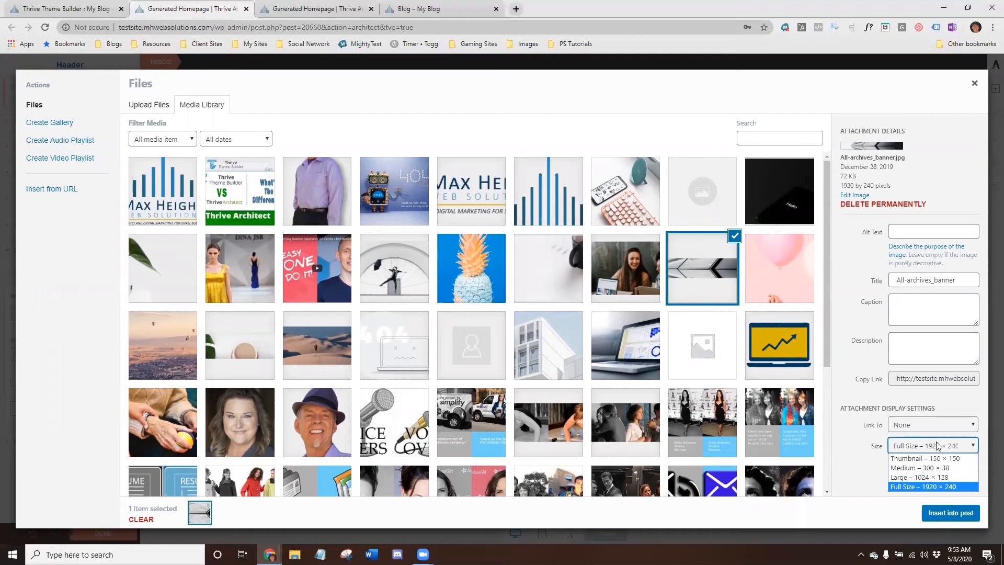
pyautogui.click(935, 476)
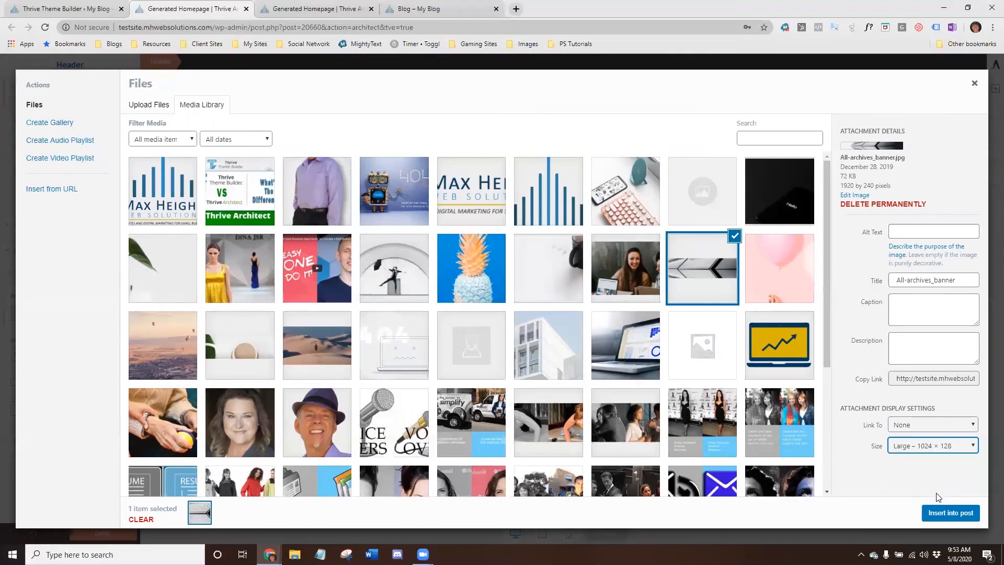
pyautogui.click(939, 513)
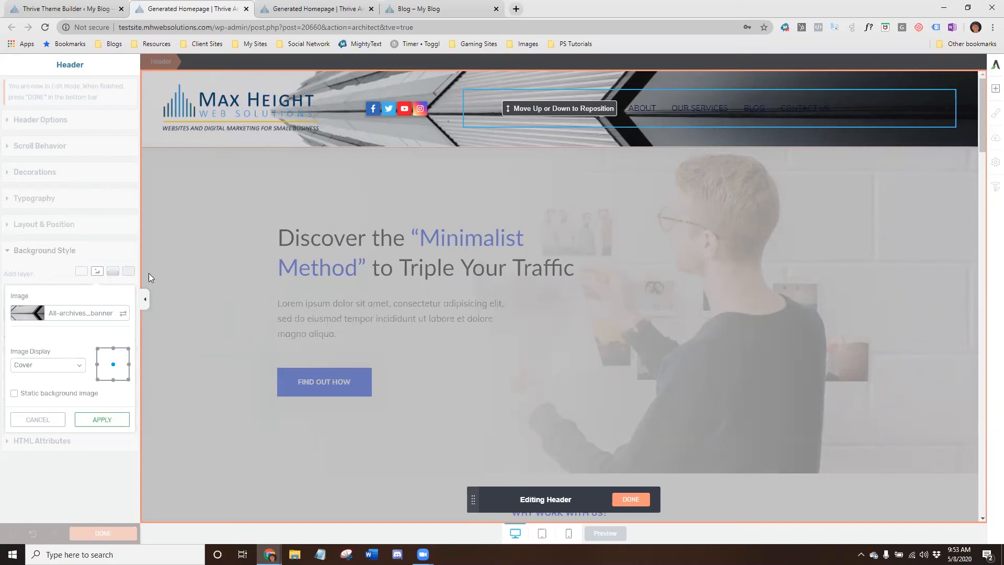
pyautogui.click(104, 426)
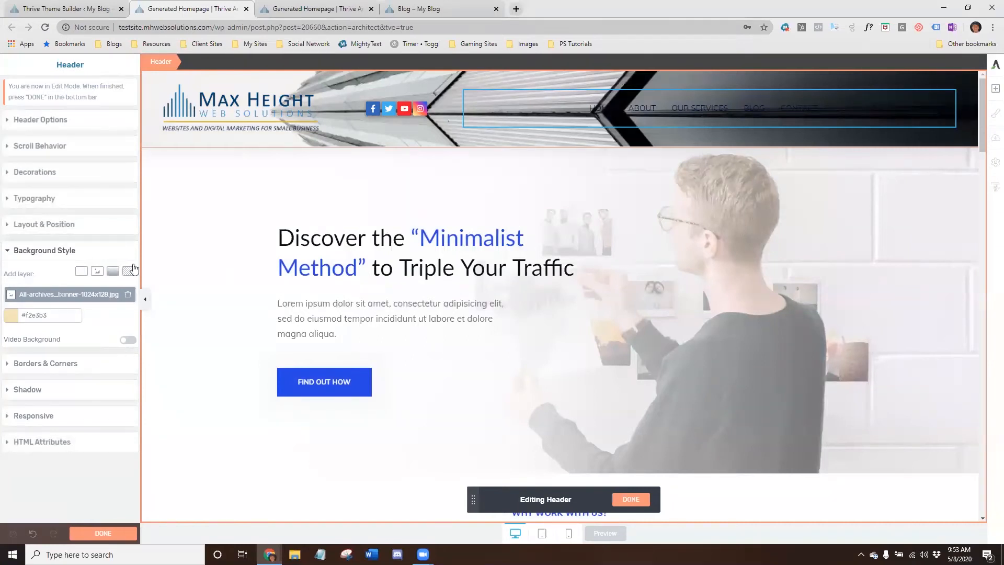
# - Add a linear gradient layer from white at 59% opacity, its stop moved inward, to #808080
pyautogui.click(72, 296)
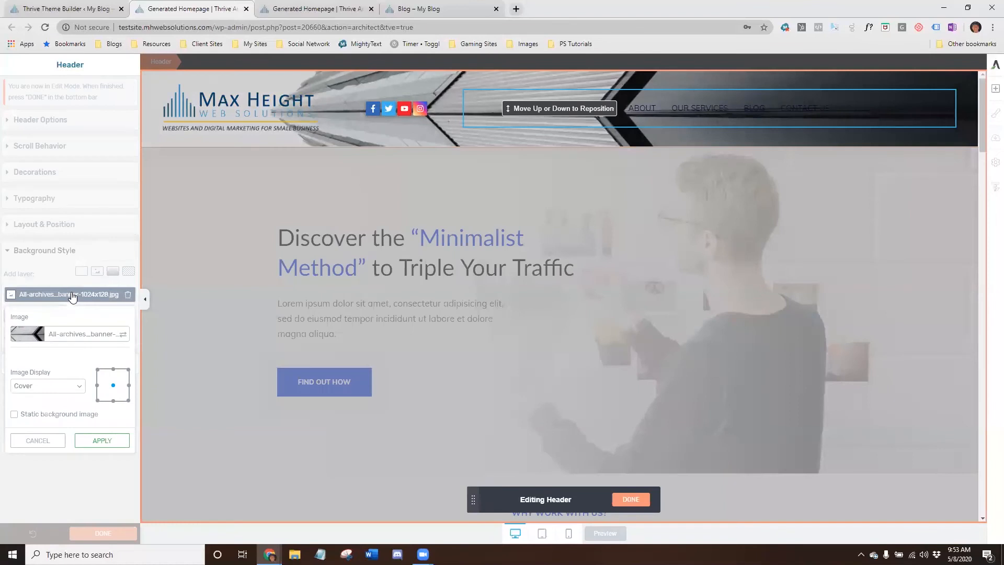
pyautogui.click(73, 297)
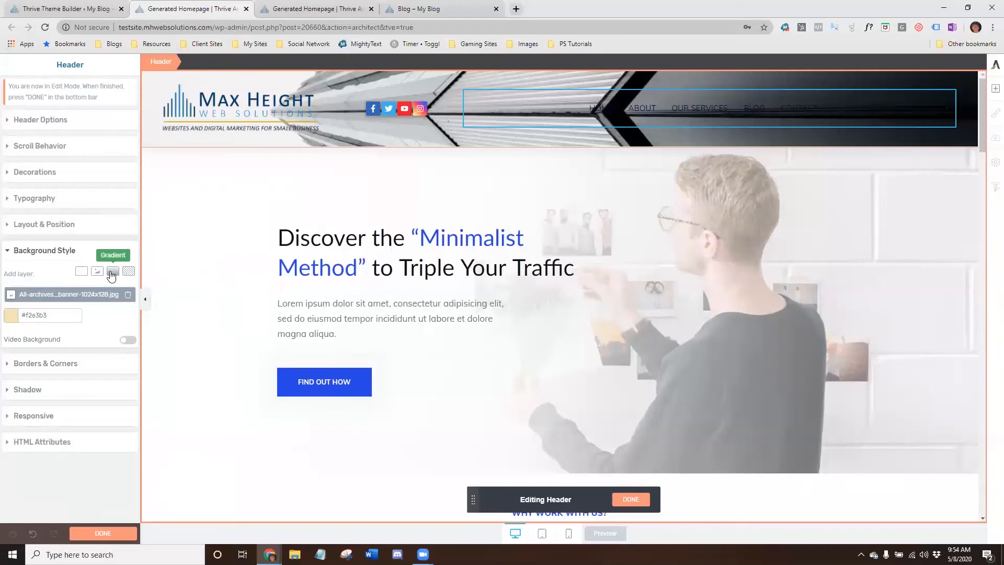
pyautogui.click(112, 272)
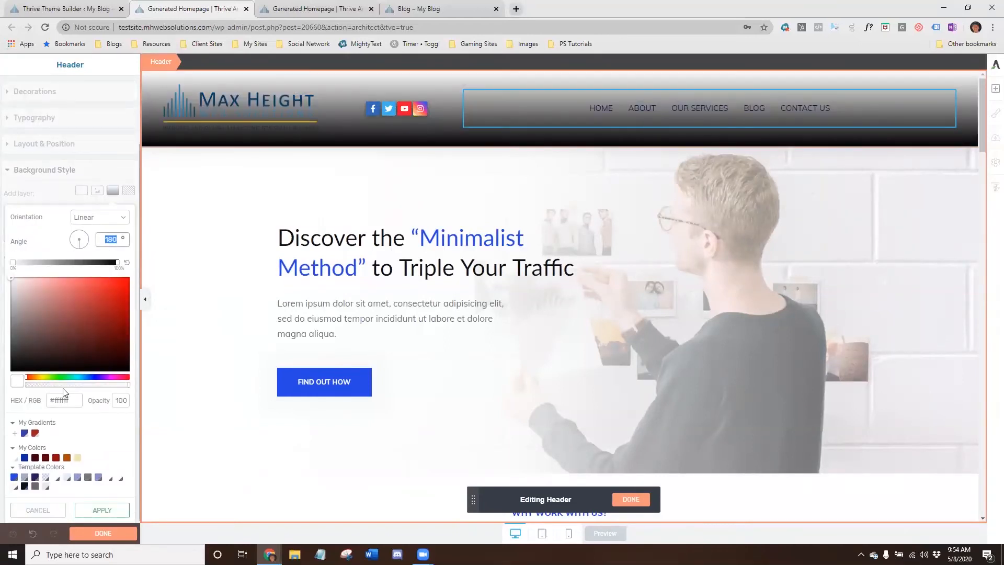
pyautogui.click(70, 385)
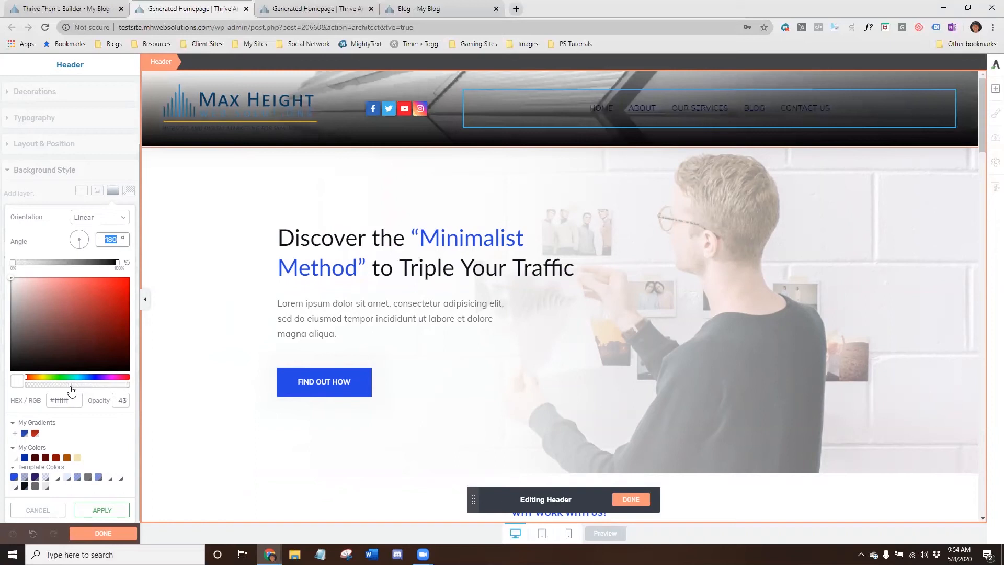
pyautogui.moveTo(71, 390); pyautogui.dragTo(92, 391)
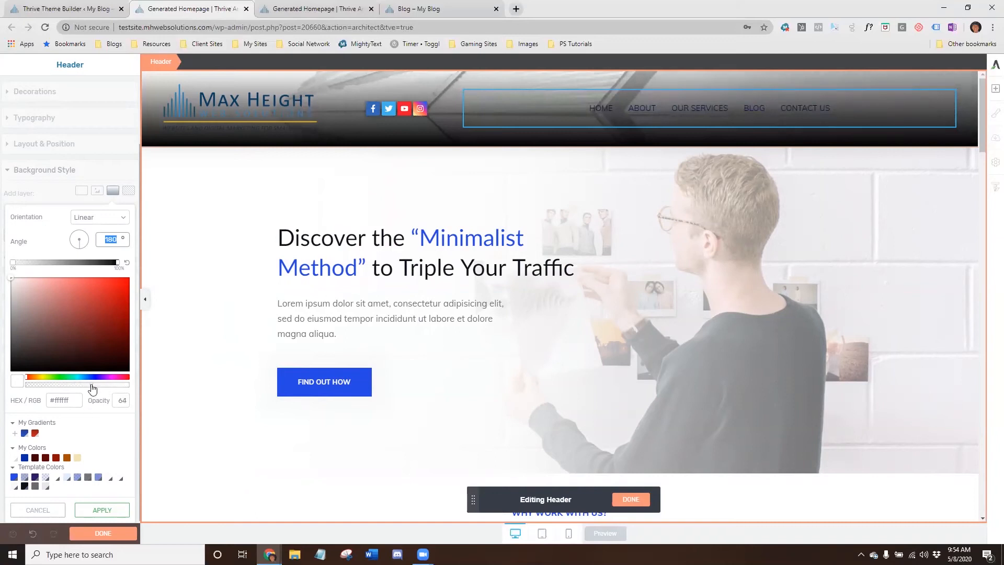
pyautogui.moveTo(92, 386); pyautogui.dragTo(87, 390)
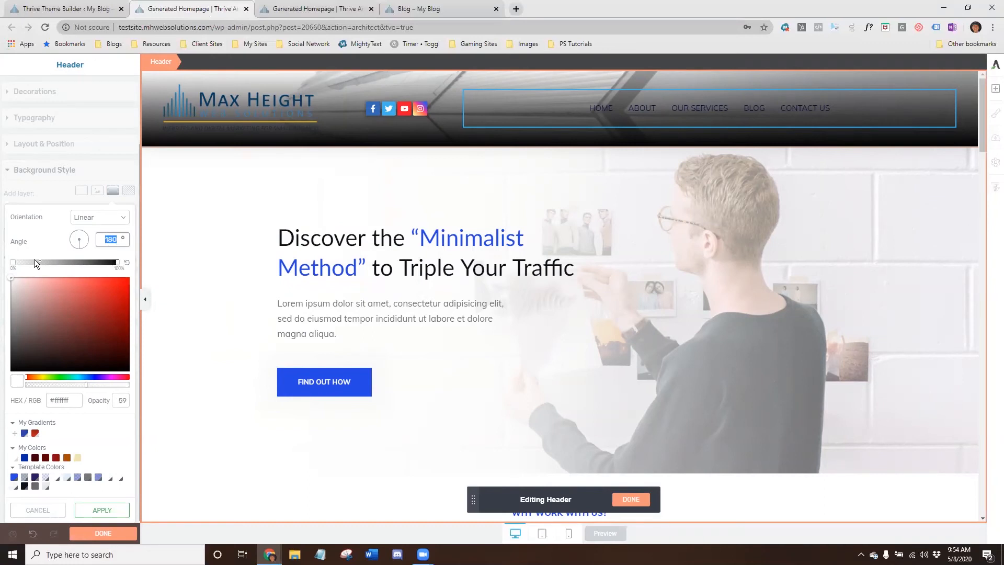
pyautogui.moveTo(13, 262); pyautogui.dragTo(57, 262)
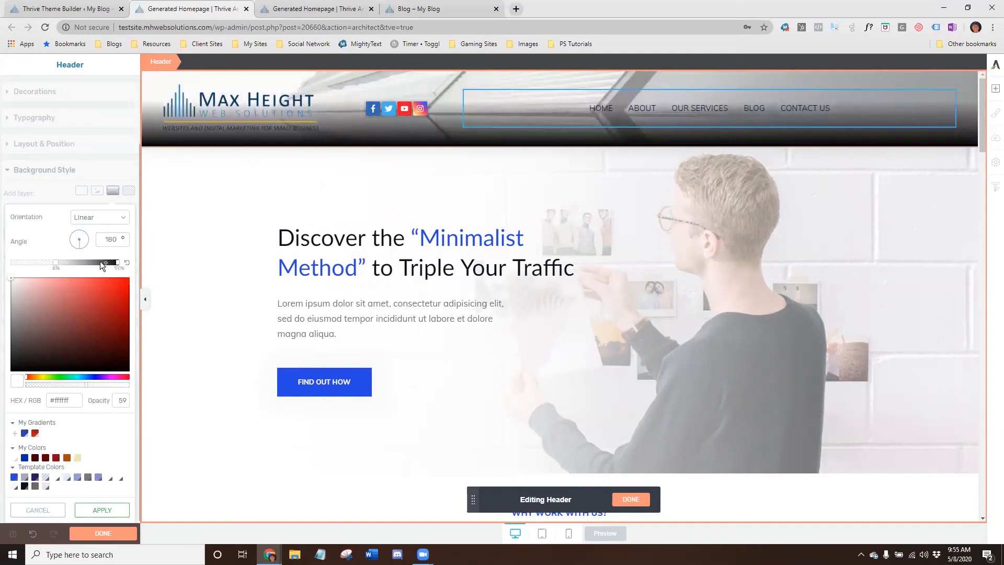
pyautogui.click(116, 261)
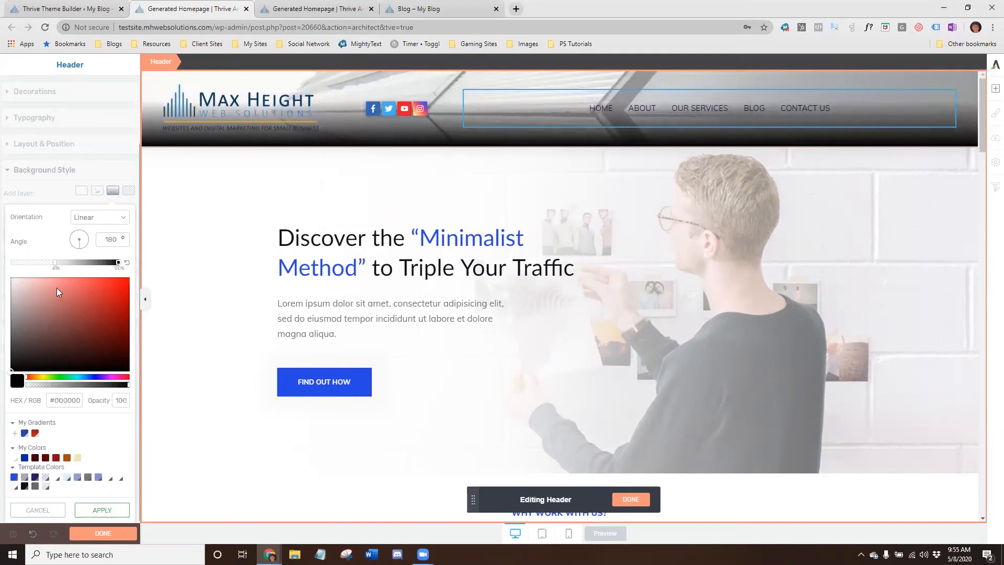
pyautogui.moveTo(11, 369); pyautogui.dragTo(7, 325)
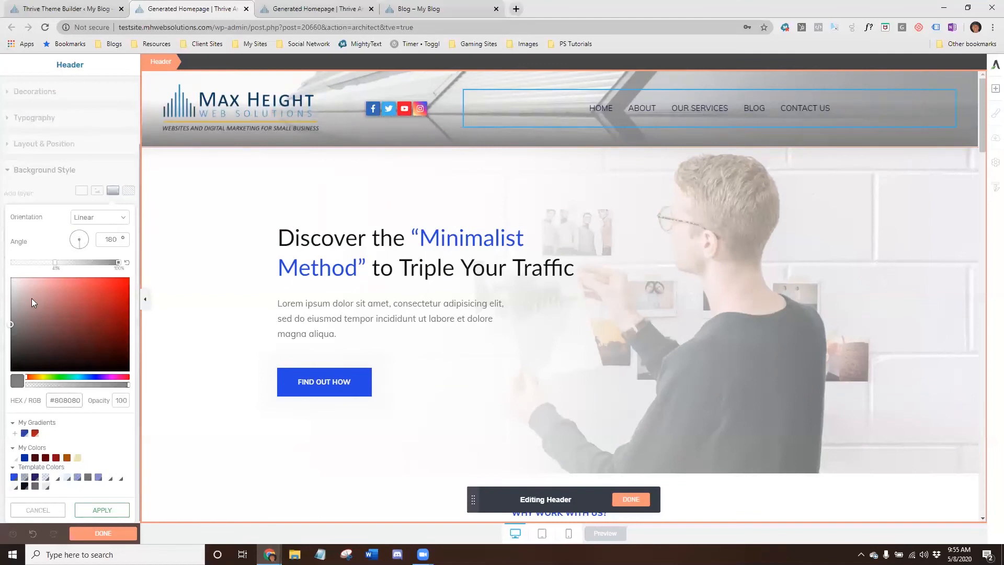
pyautogui.click(102, 511)
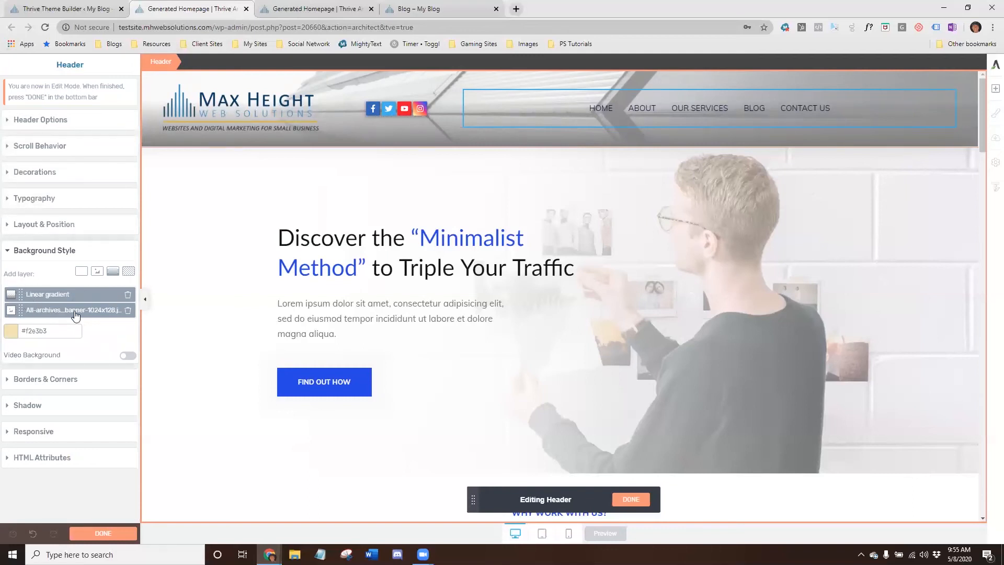
# - Add a grid pattern layer to the header colored #118af2
pyautogui.click(128, 272)
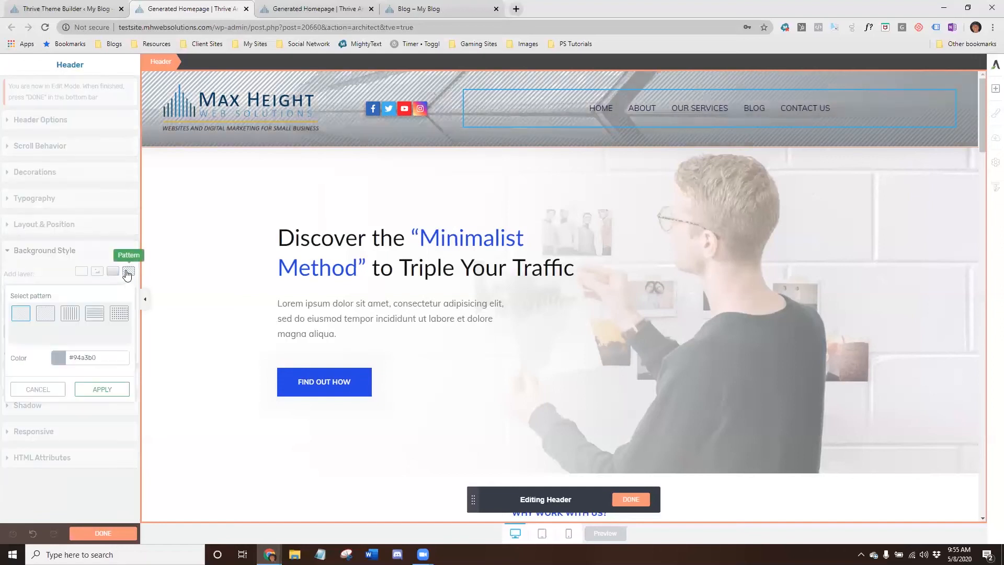
pyautogui.click(112, 317)
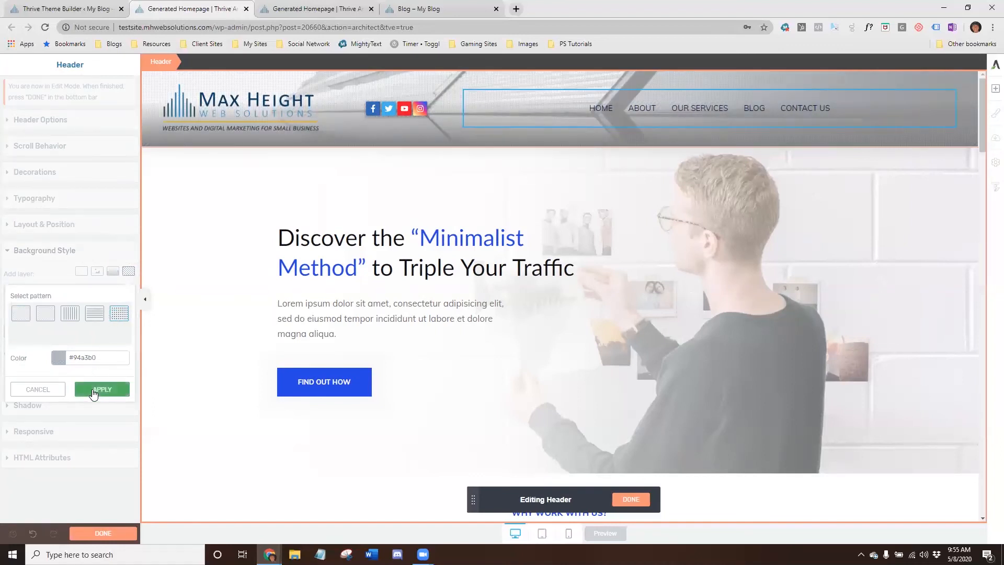
pyautogui.click(58, 356)
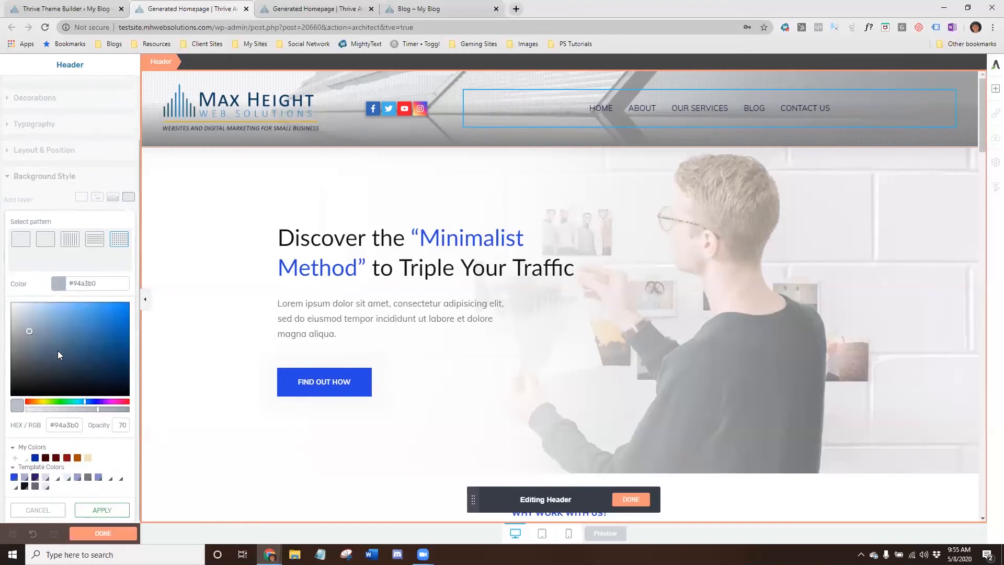
pyautogui.click(122, 306)
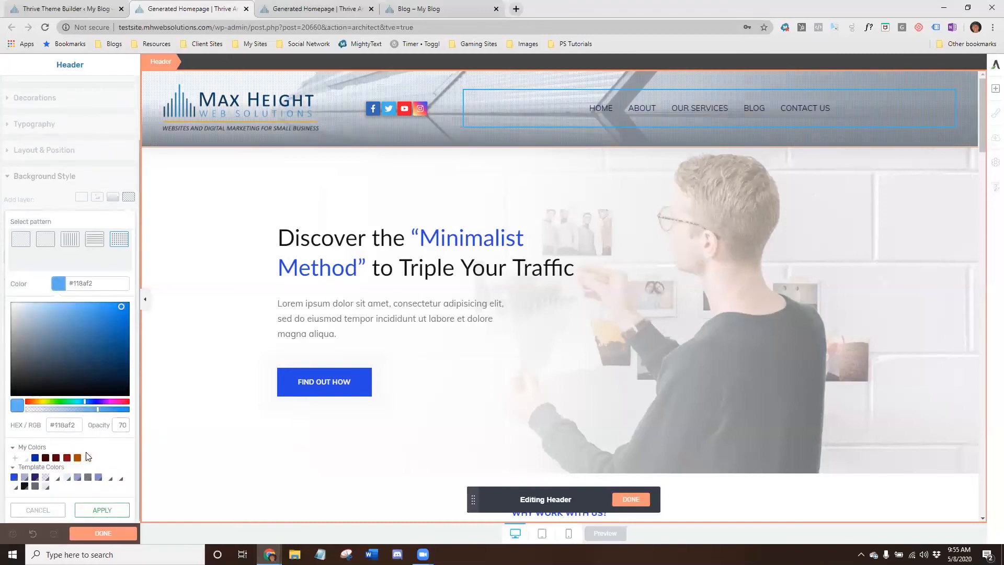
pyautogui.click(89, 510)
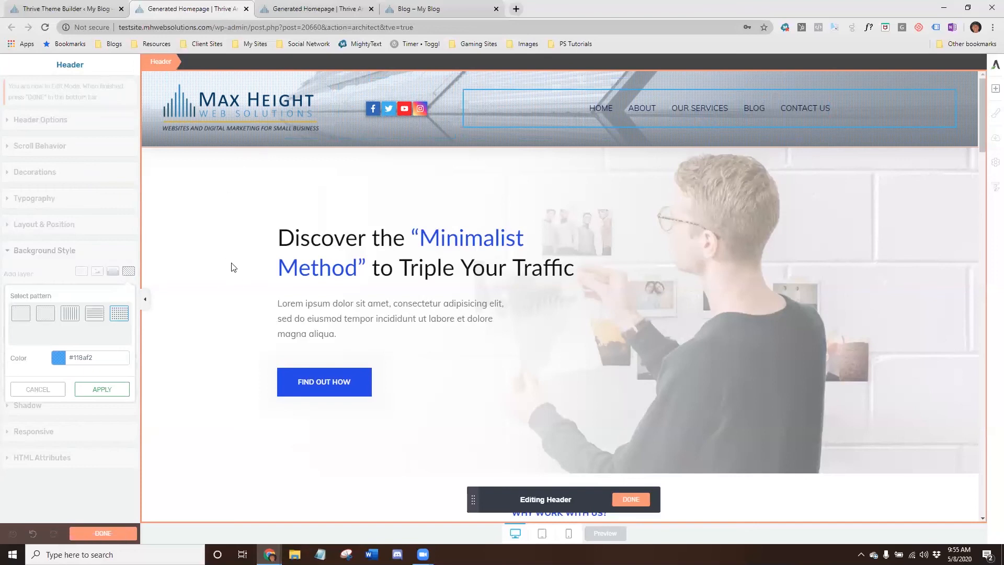
pyautogui.click(95, 392)
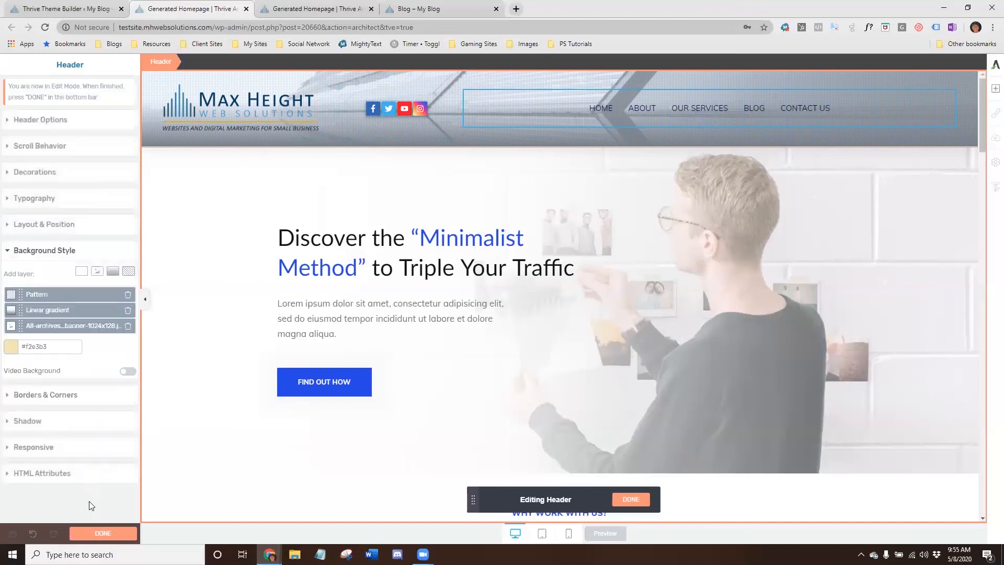
# - Give the header's custom menu a white background color at 58% opacity
pyautogui.click(91, 533)
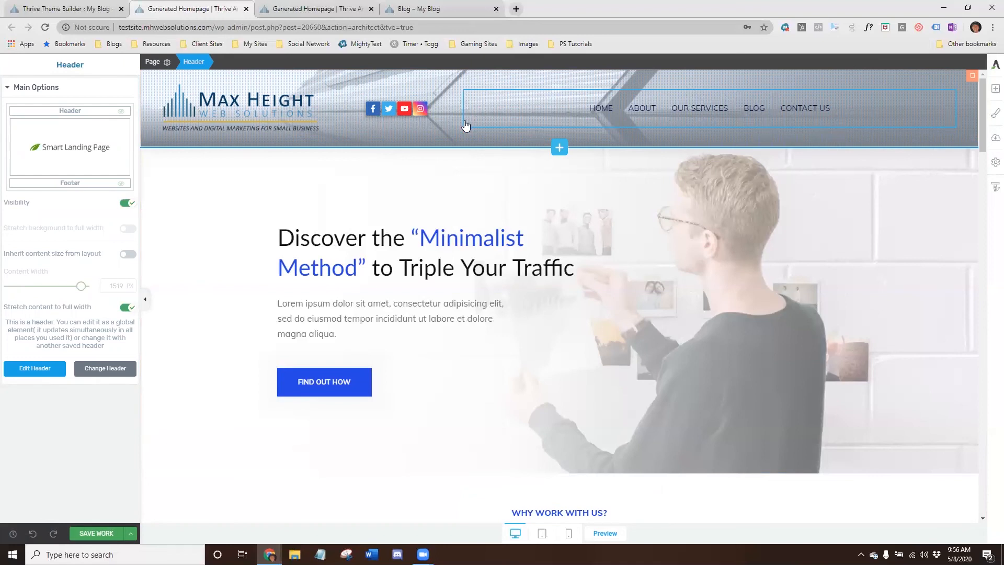
pyautogui.click(36, 369)
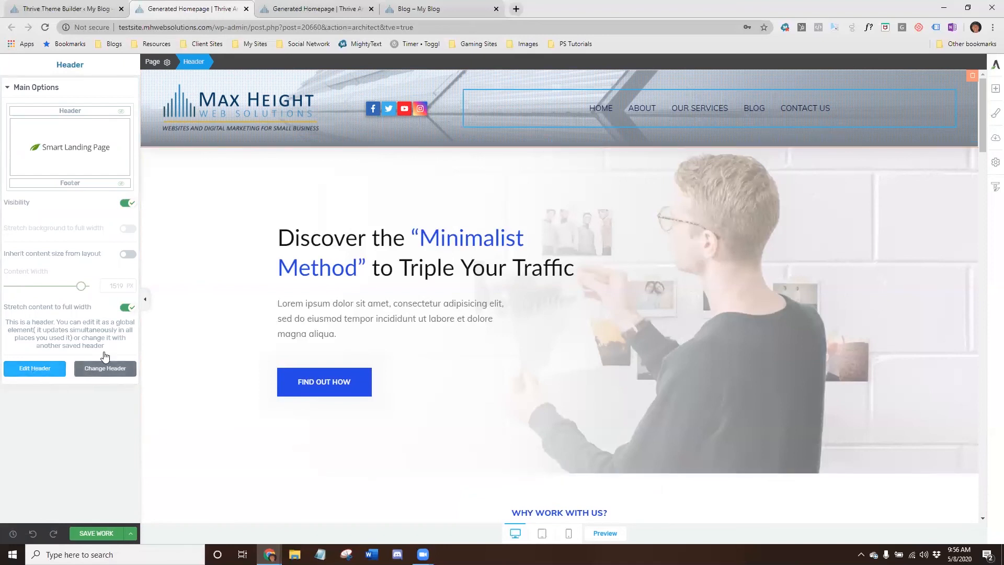
pyautogui.click(483, 115)
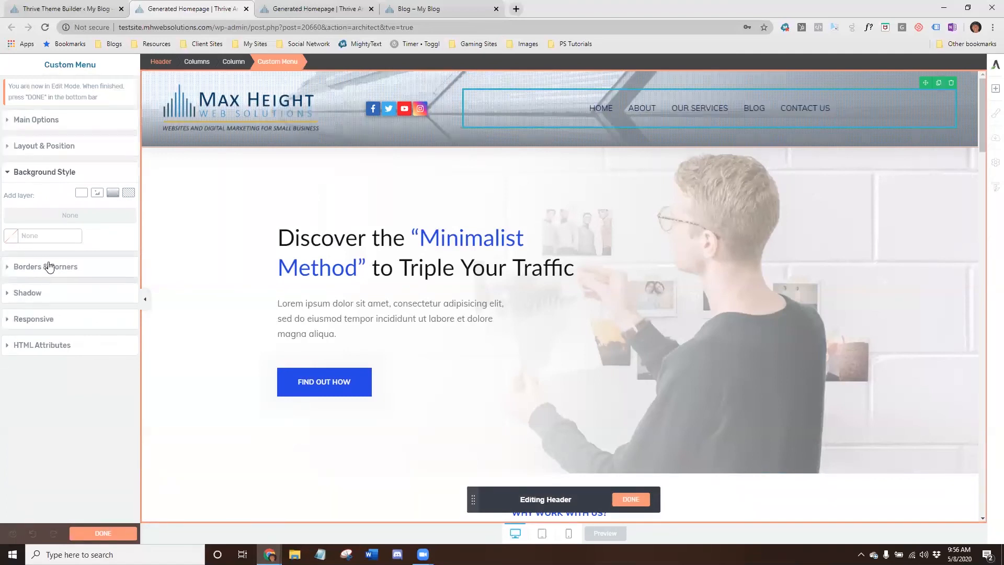
pyautogui.click(10, 238)
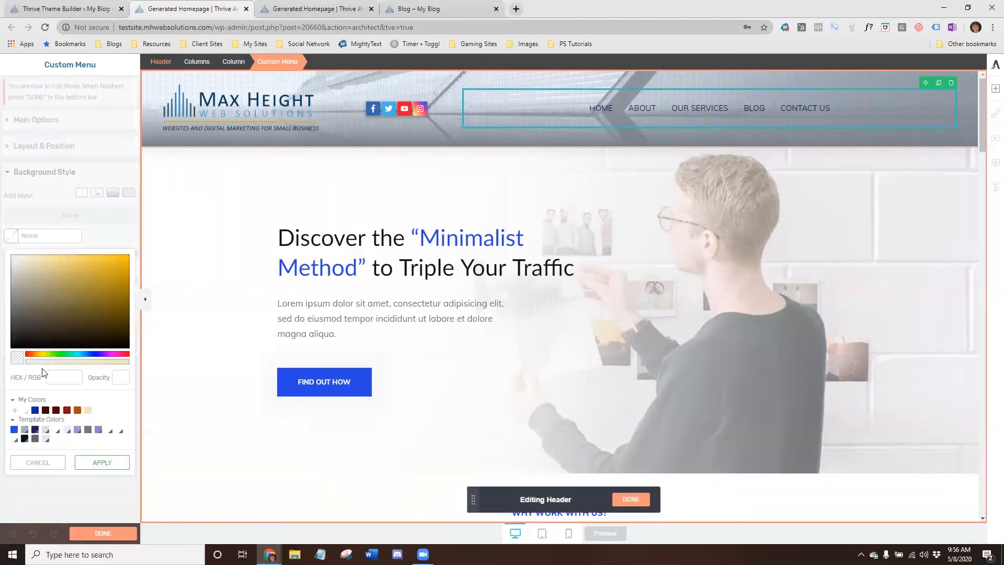
pyautogui.click(24, 409)
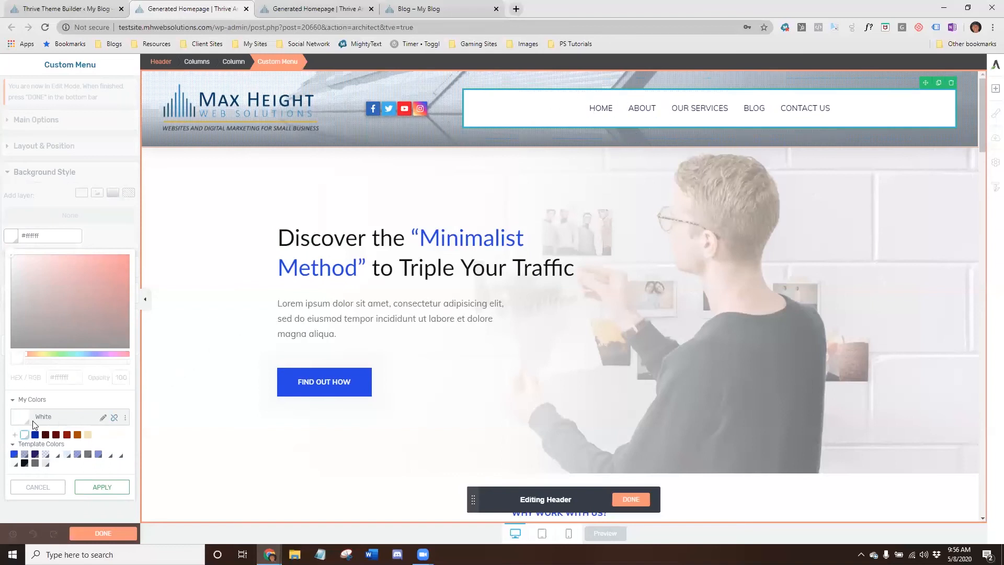
pyautogui.click(114, 416)
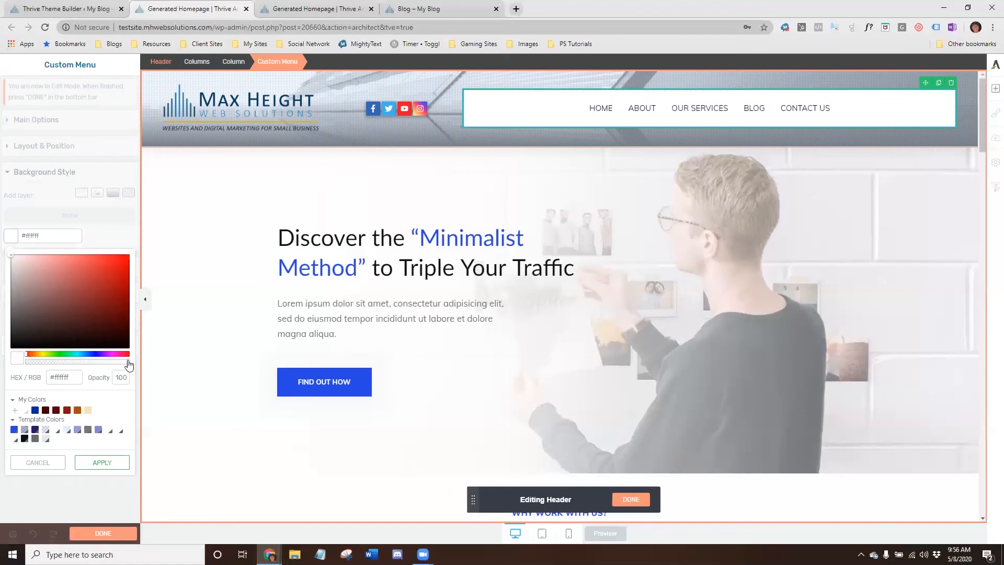
pyautogui.moveTo(128, 362); pyautogui.dragTo(86, 364)
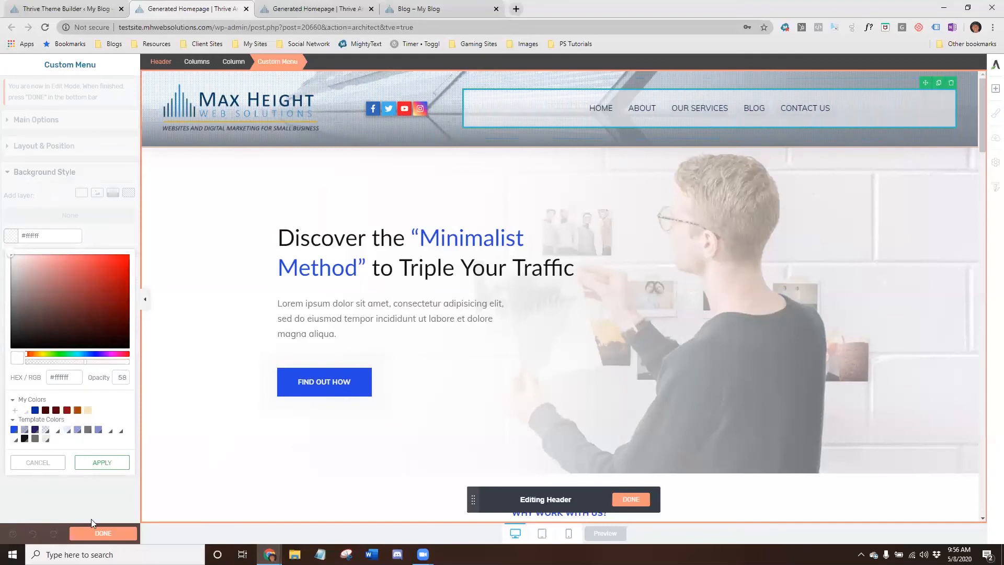
pyautogui.click(103, 465)
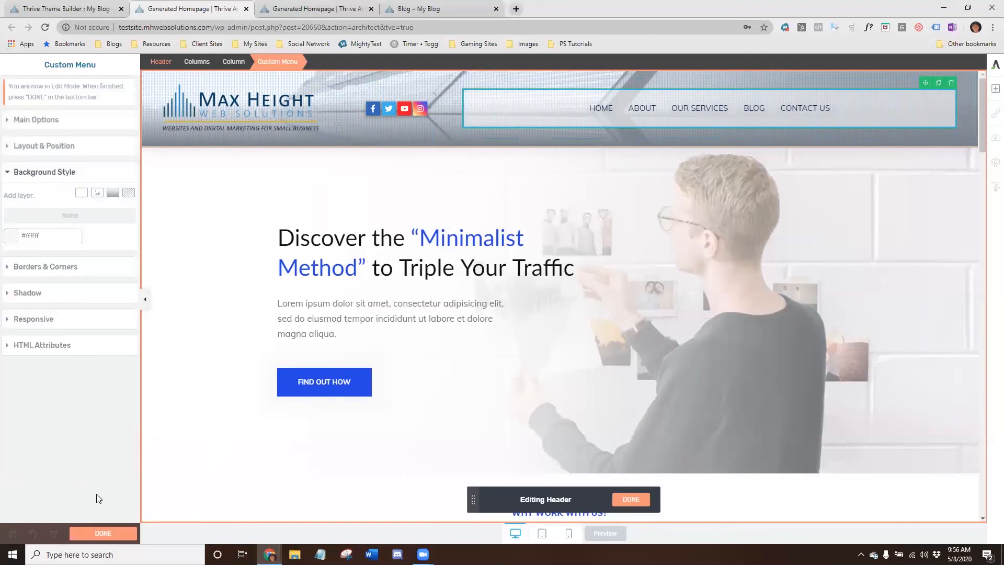
# - Finish editing the header and save the page
pyautogui.click(91, 533)
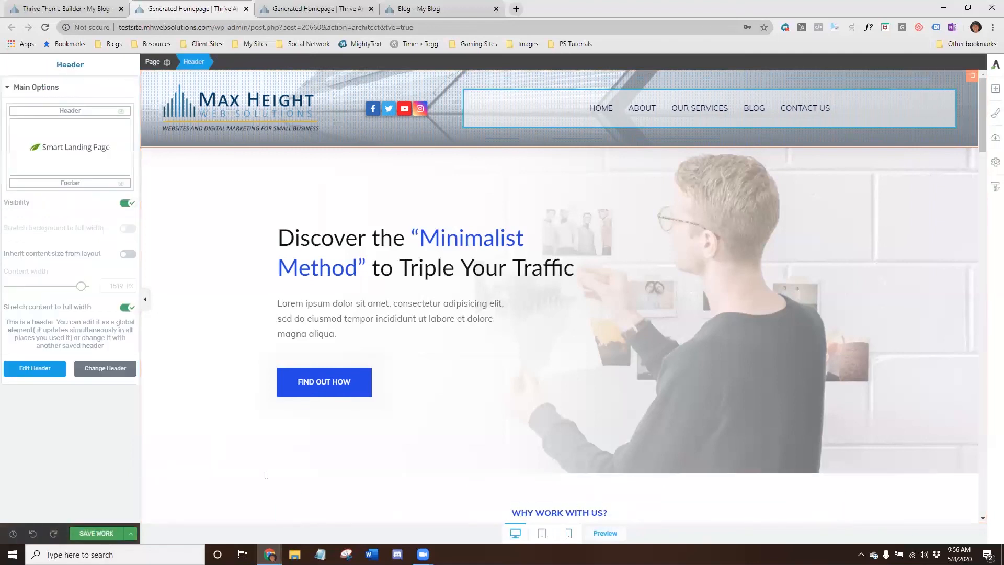
pyautogui.click(86, 532)
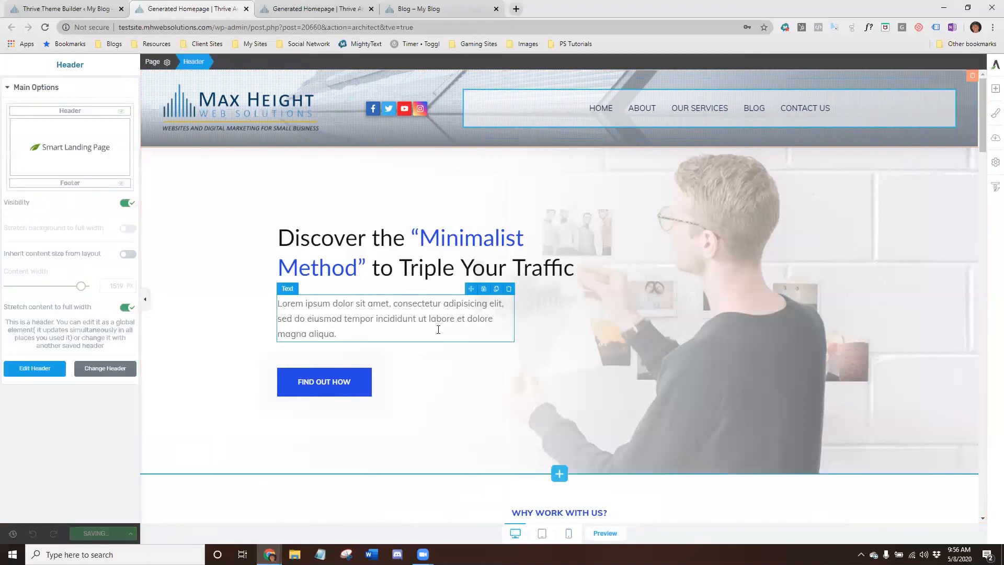
# - Preview the homepage in the browser and return to the editor
pyautogui.click(599, 533)
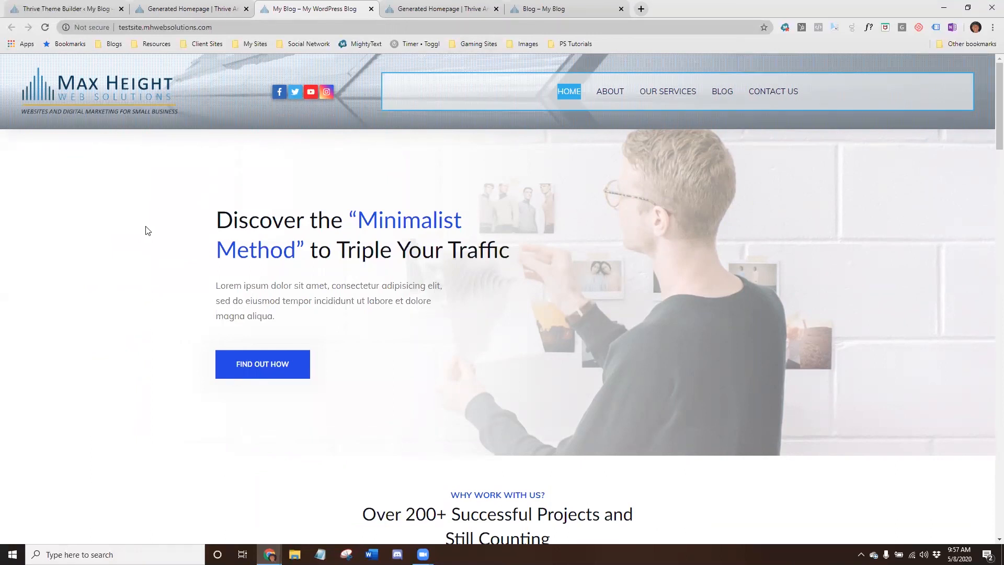
pyautogui.hotkey('ctrl', 'shift', 'Tab')
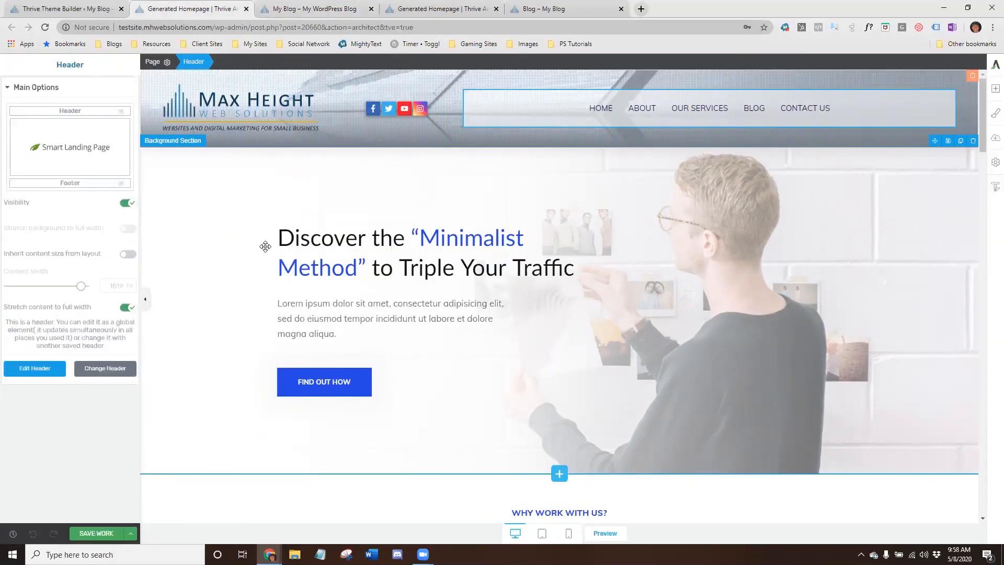